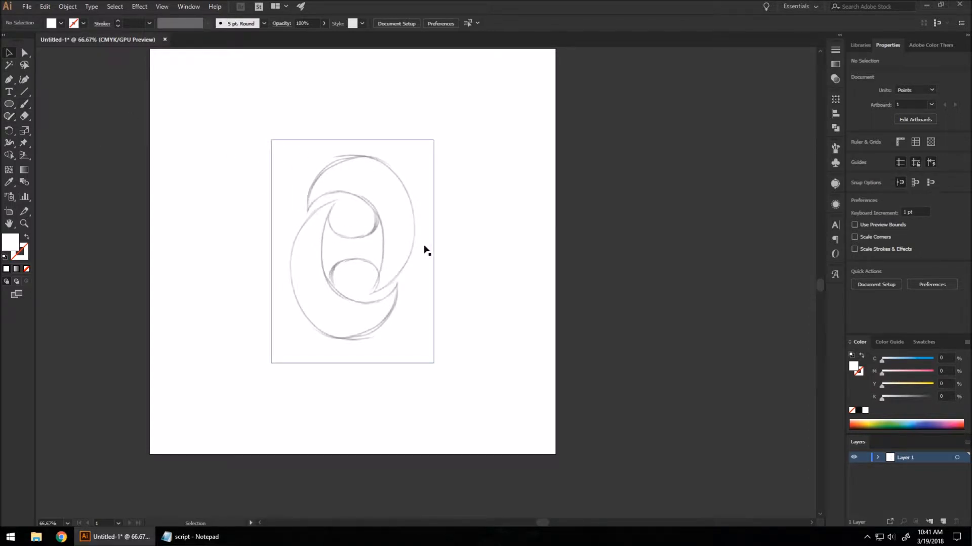
Lock the imported pencil sketch so it stays fixed as a tracing template
left_click(384, 221)
key("ctrl+2")
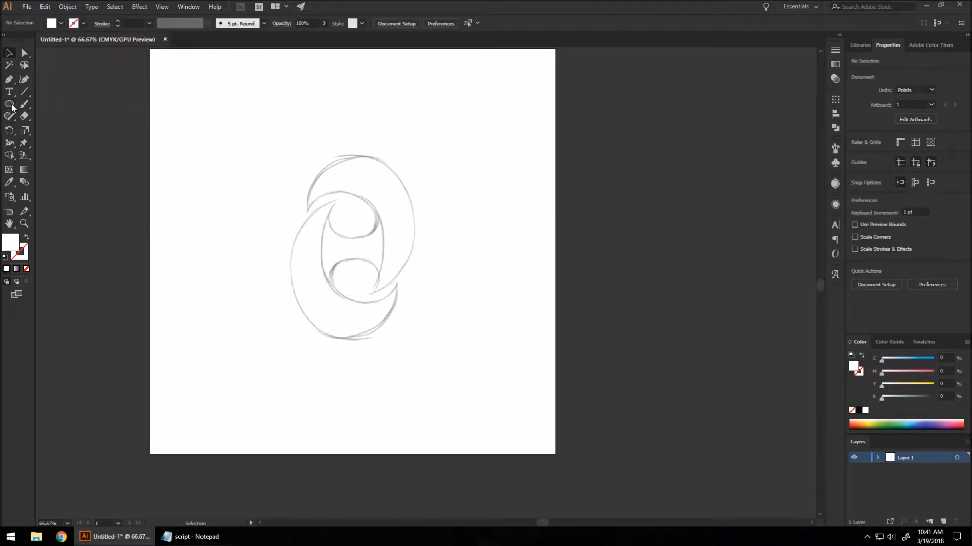
key("ctrl+1")
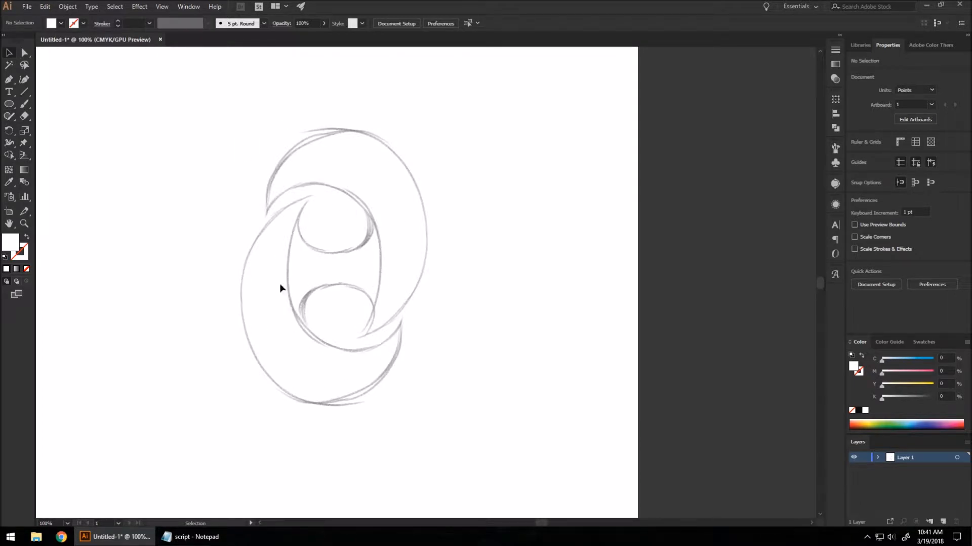
Draw an ellipse about 322 by 417 pt around the sketch's upper crescent, with no fill and a 3 pt black stroke
left_click(9, 104)
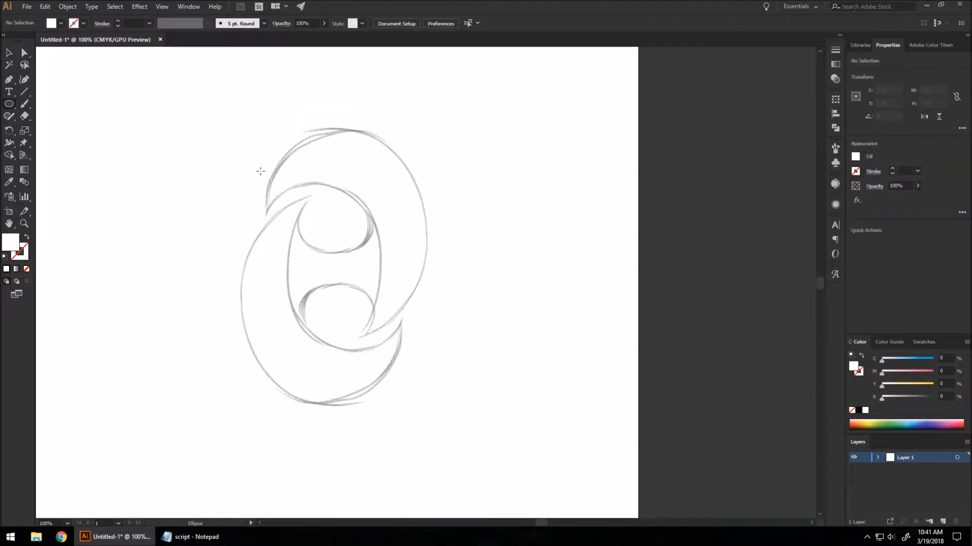
left_click_drag(270, 127, 432, 337)
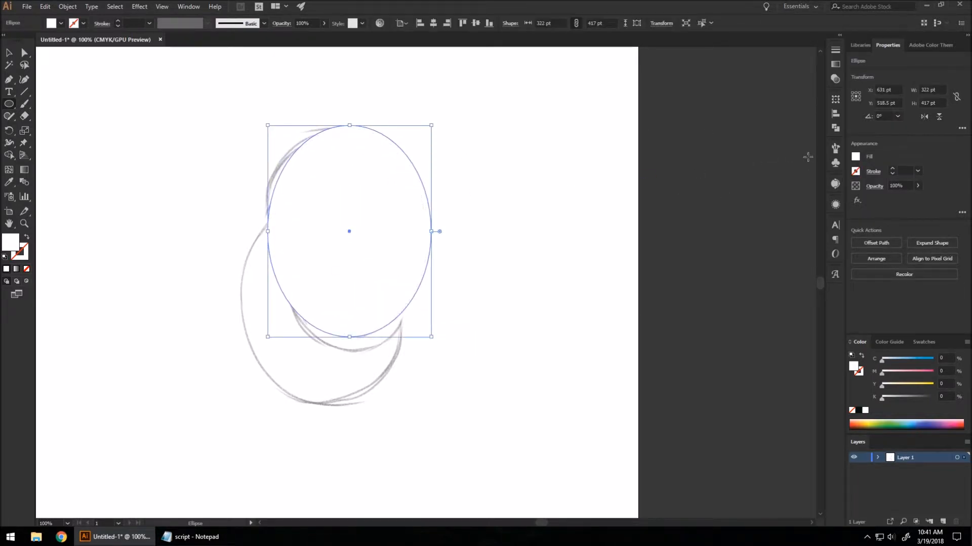
left_click(856, 157)
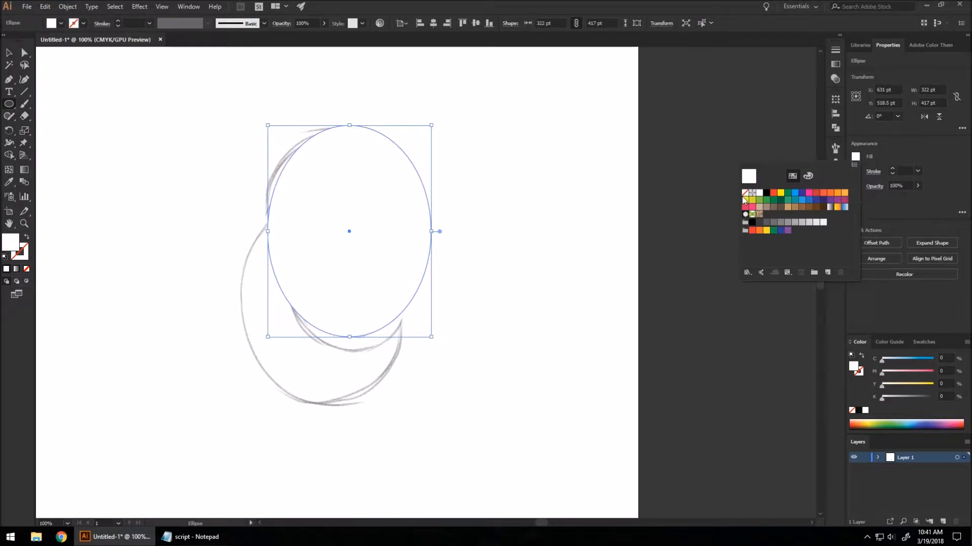
left_click(744, 193)
left_click(898, 153)
left_click(892, 169)
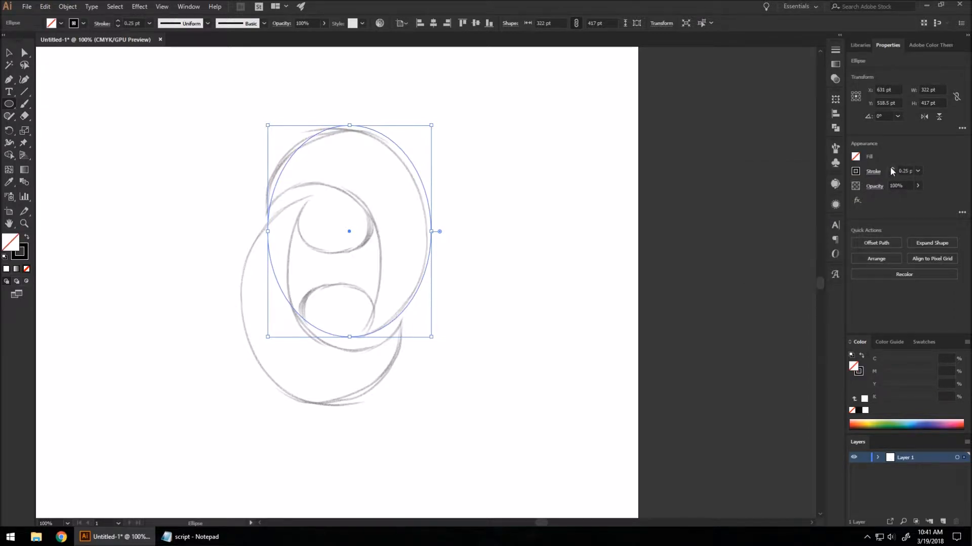
left_click(890, 167)
left_click(889, 167)
left_click(890, 167)
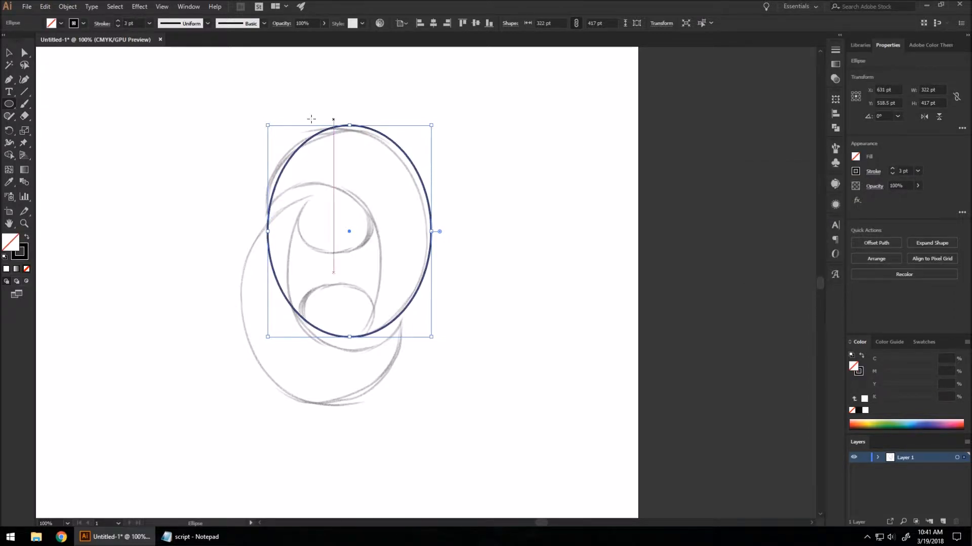
Move the large ellipse so it follows the outer curve of the sketch's upper crescent
left_click(9, 52)
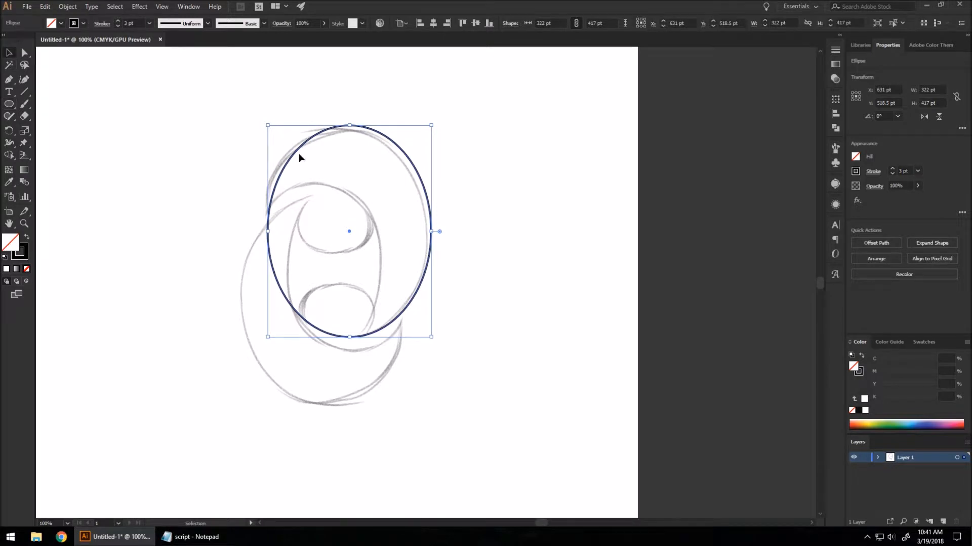
left_click(267, 172)
mouse_move(282, 175)
left_mouse_down()
mouse_move(269, 184)
mouse_move(278, 174)
mouse_move(277, 182)
left_mouse_up()
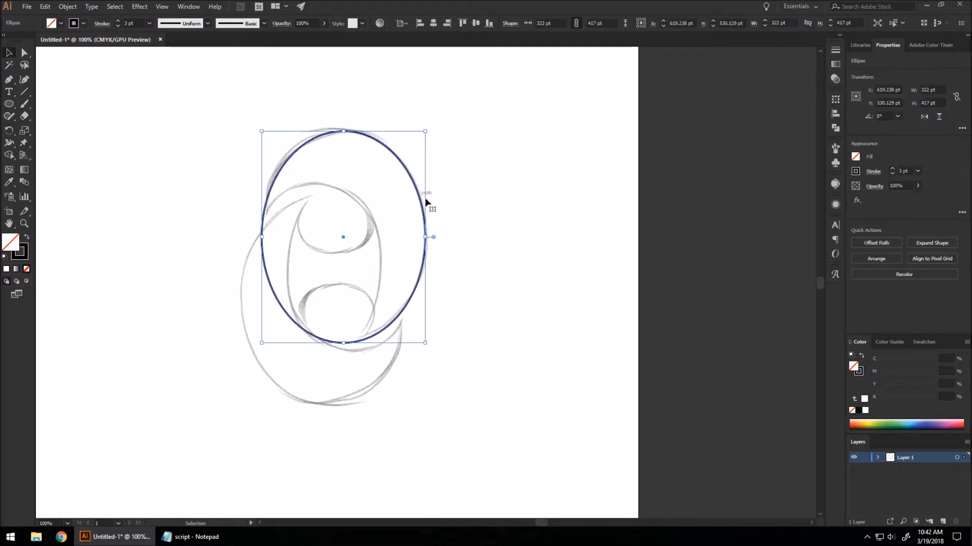
left_click(467, 202)
scroll(258, 163, "up", 1)
scroll(344, 97, "down", 1)
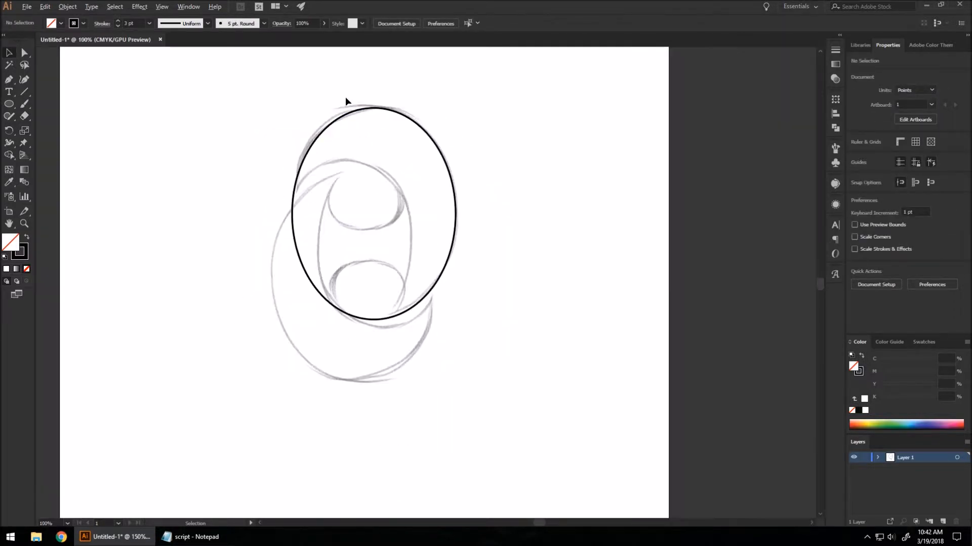
Draw a second ellipse about 268.5 by 348 pt and position it along the inner curve of the upper crescent
left_click(9, 104)
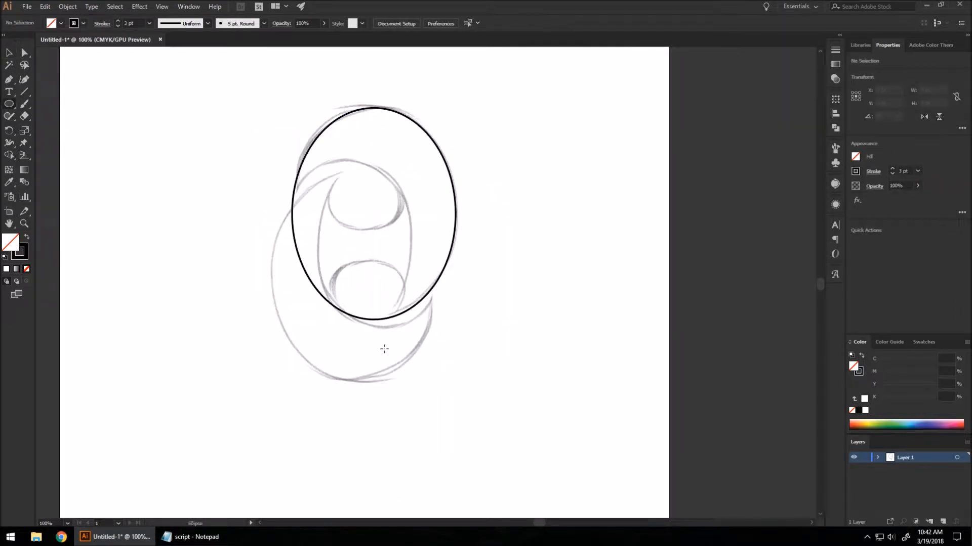
mouse_move(378, 337)
left_mouse_down()
mouse_move(296, 180)
mouse_move(243, 160)
left_mouse_up()
key("v")
left_click_drag(243, 276, 280, 276)
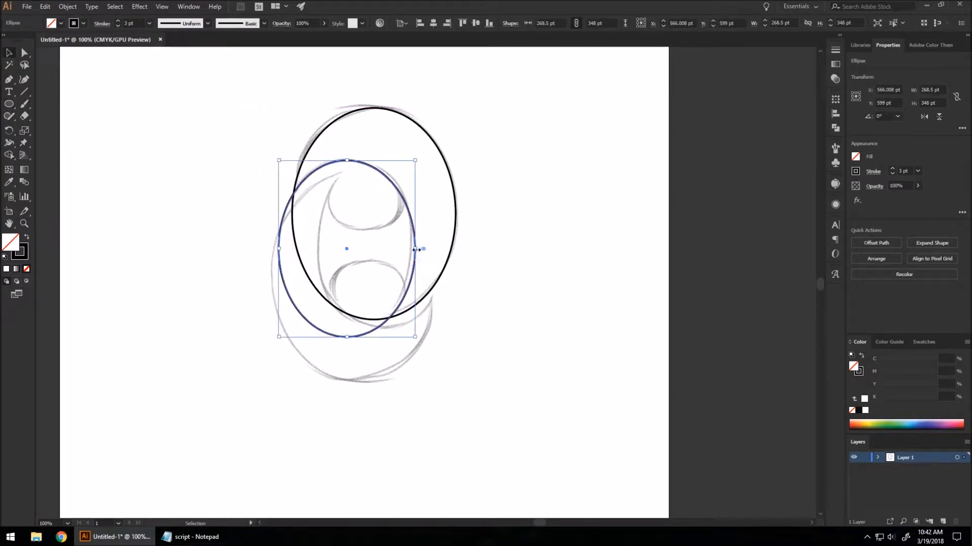
left_click(551, 300)
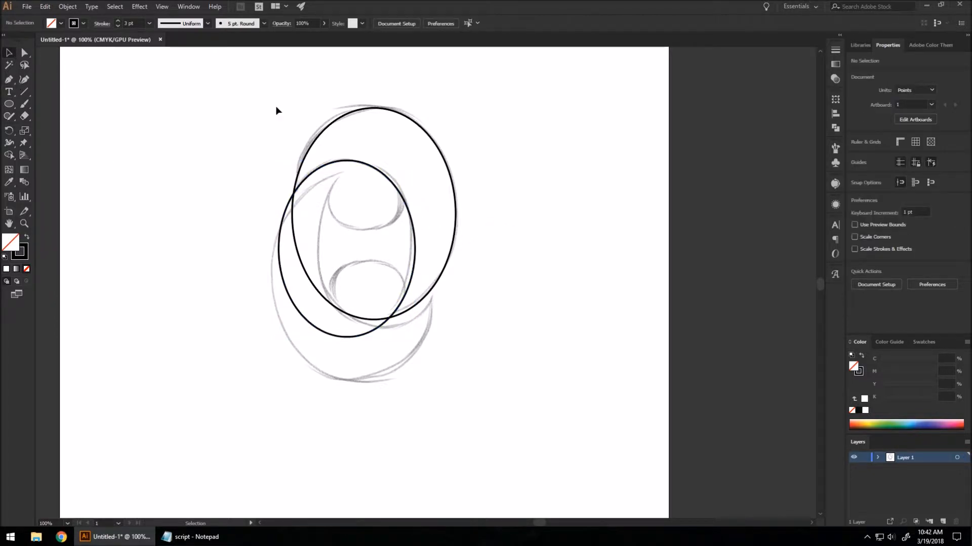
Cut the two overlapping ellipses with the Shape Builder, removing the smaller ellipse's area so only the upper crescent is left
left_click_drag(437, 249, 498, 286)
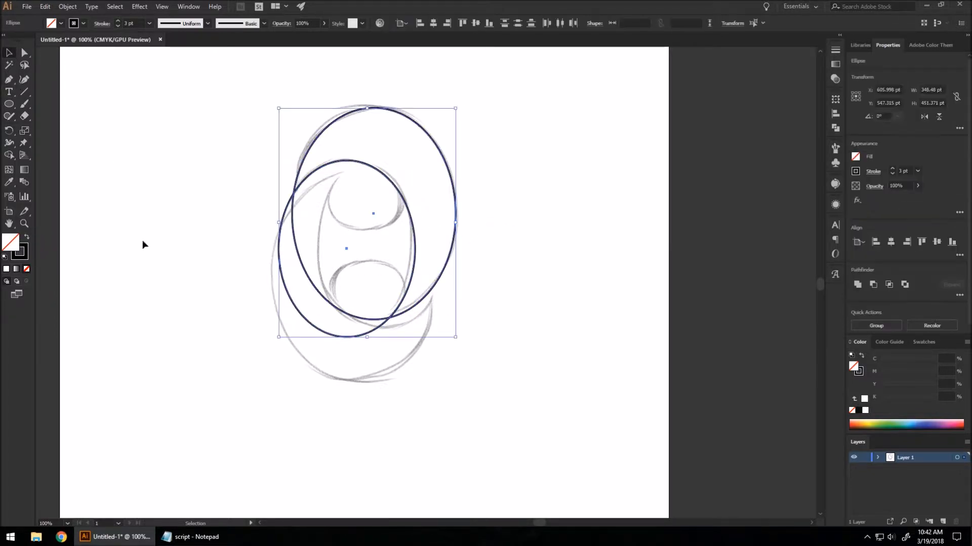
left_click(8, 156)
left_click_drag(320, 335, 346, 247)
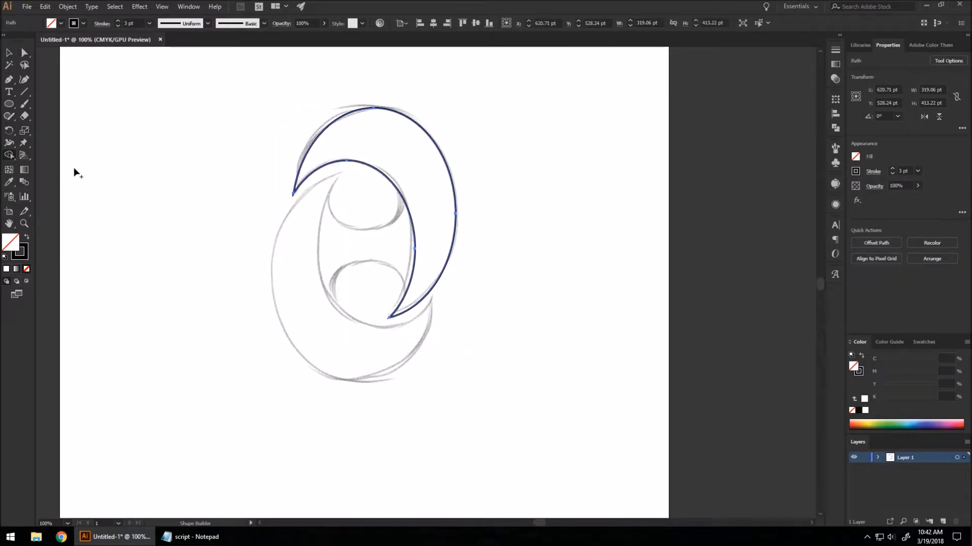
left_click(8, 52)
left_click(500, 235)
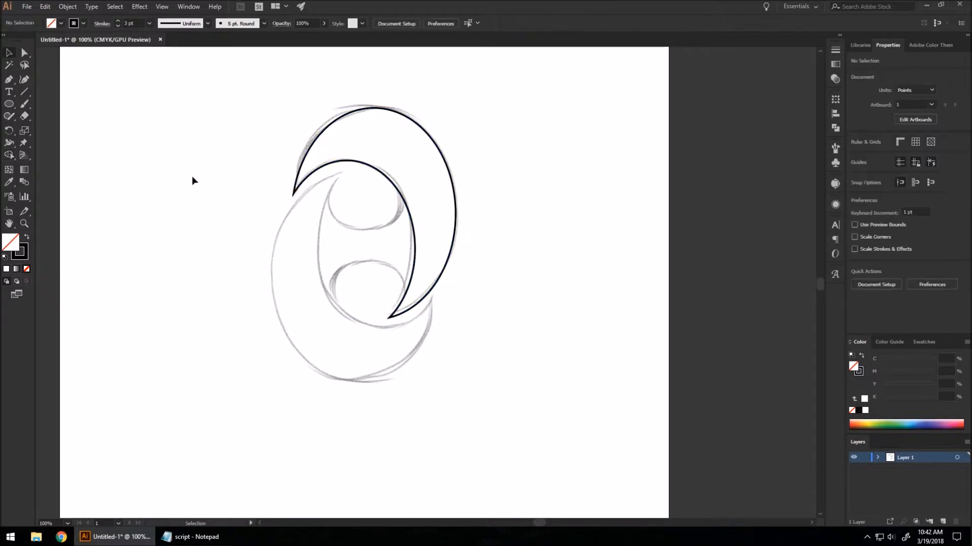
Draw a small ellipse over the sketch's upper inner oval and widen it to about 160 by 103 pt
left_click(13, 108)
left_click_drag(330, 177, 406, 230)
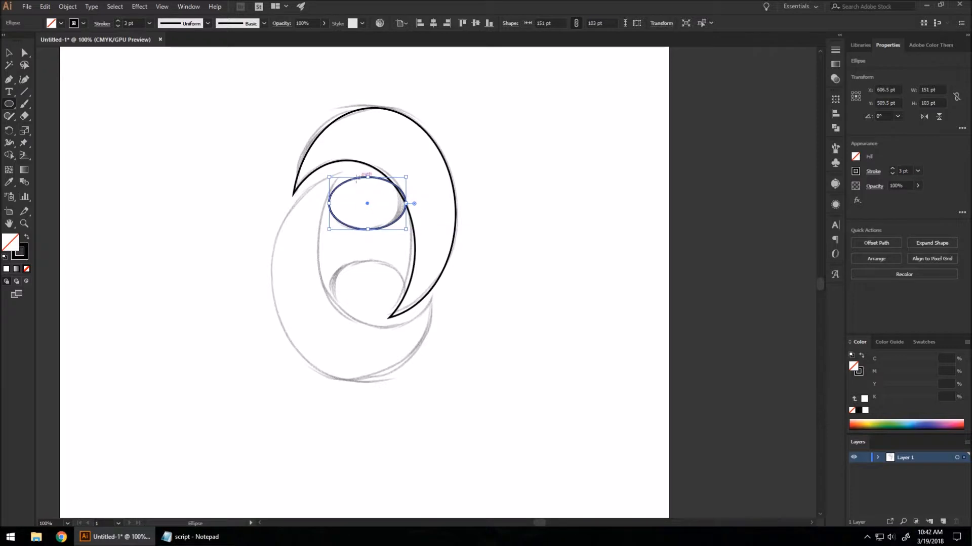
key("v")
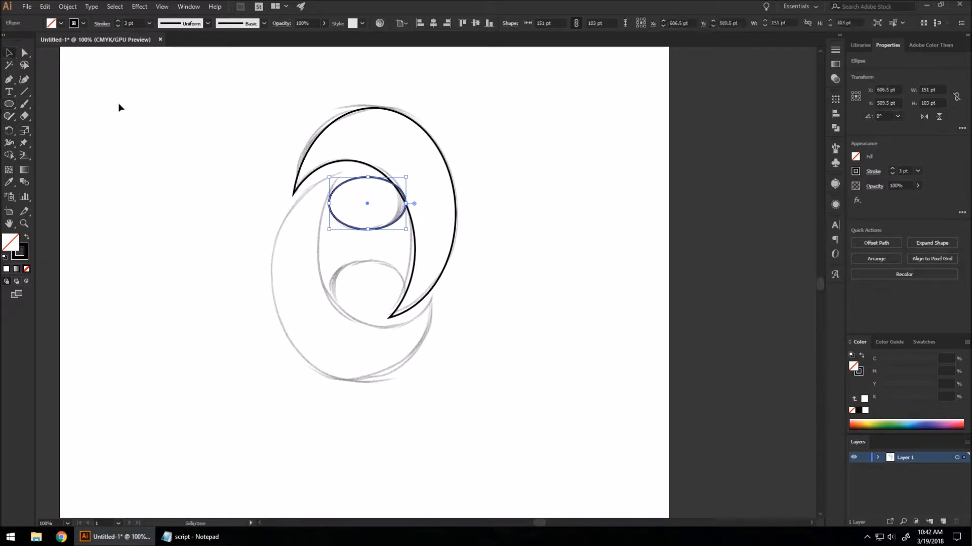
mouse_move(329, 230)
left_mouse_down()
mouse_move(314, 231)
mouse_move(325, 230)
left_mouse_up()
Duplicate the crescent together with the small ellipse and flip the copies both vertically and horizontally
mouse_move(525, 349)
left_mouse_down()
mouse_move(401, 288)
mouse_move(281, 100)
left_mouse_up()
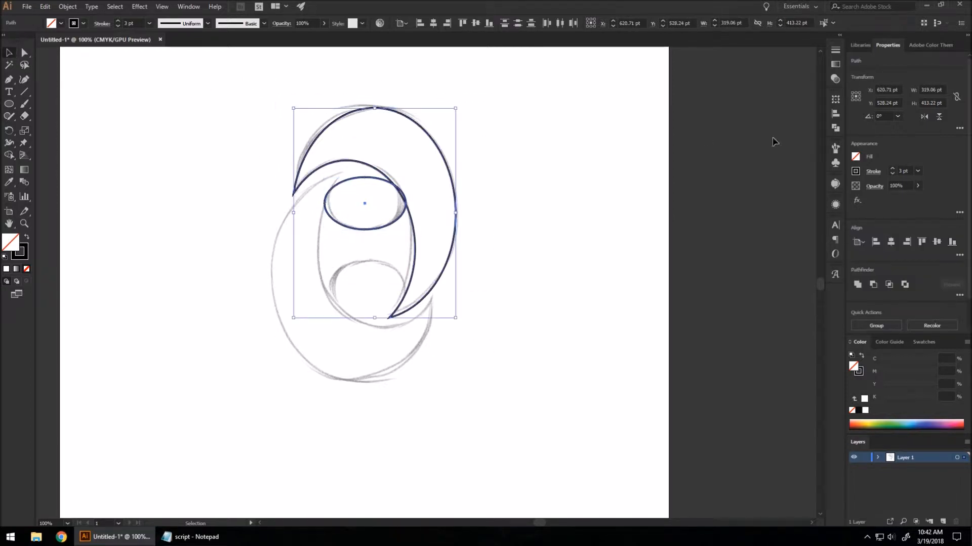
key("ctrl+v")
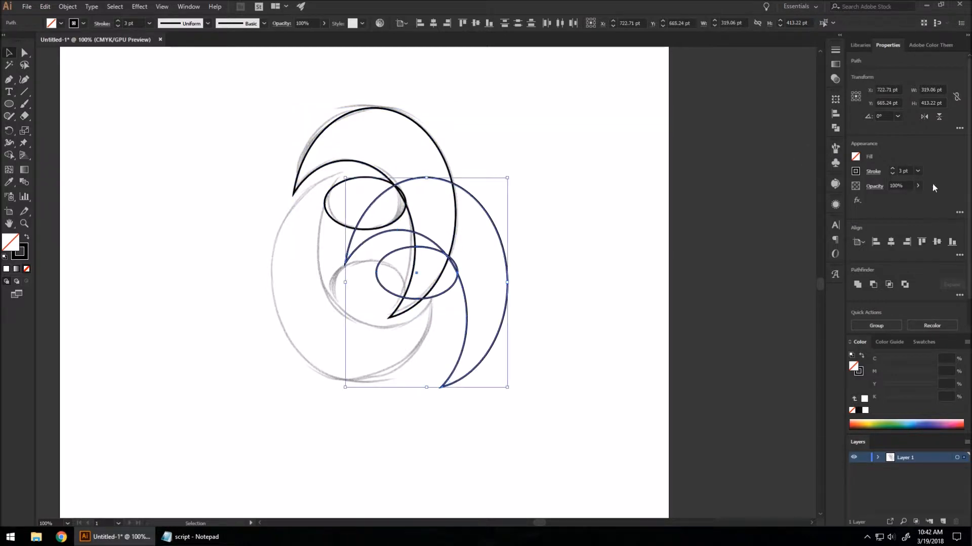
left_click(940, 116)
left_click(923, 117)
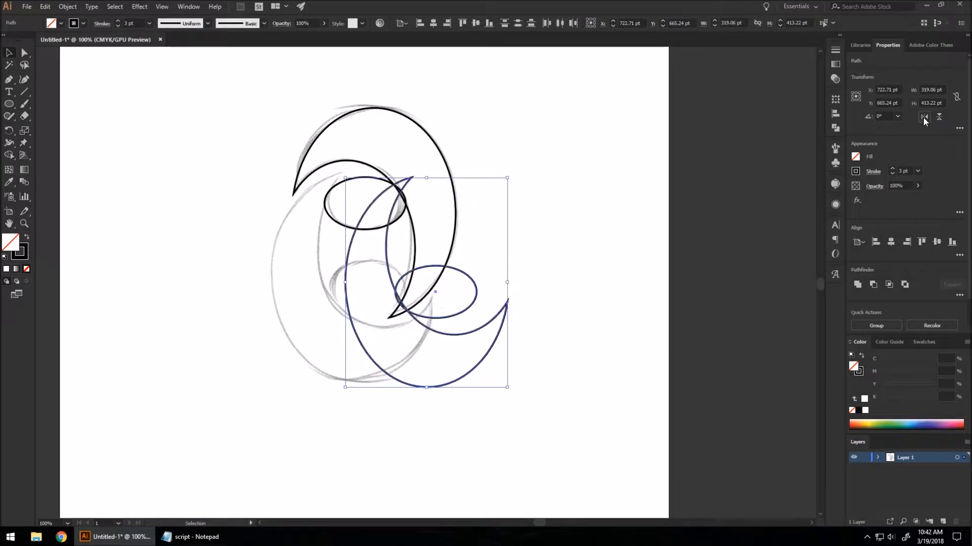
Align the flipped copies with the originals' small ellipse, and move them straight down onto the sketch's lower crescent and oval
left_click_drag(467, 334, 393, 245)
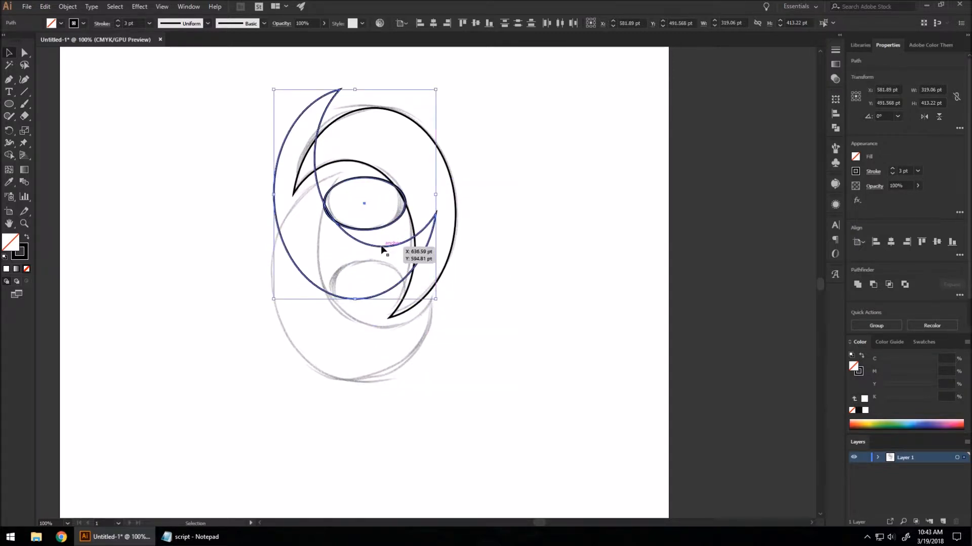
left_click_drag(382, 247, 385, 337)
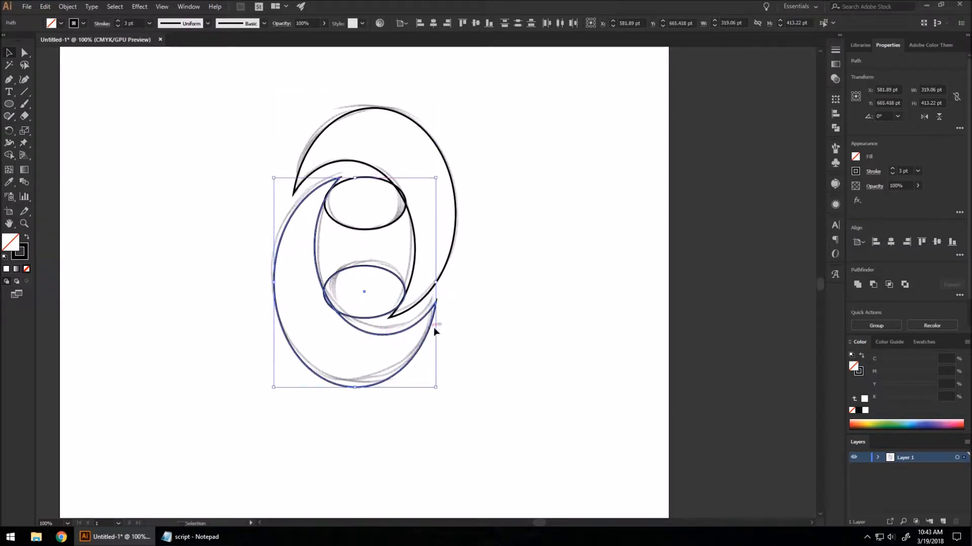
left_click(502, 300)
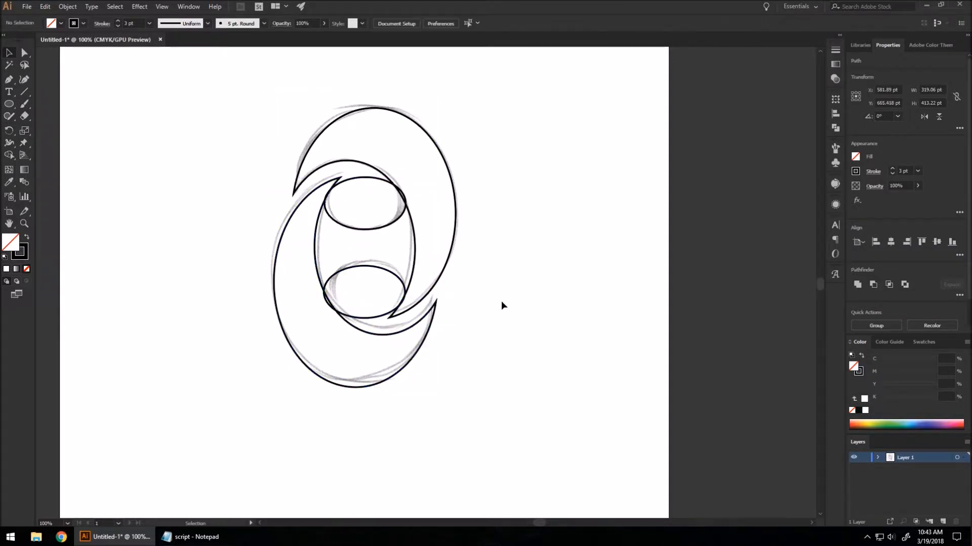
Create a separate centre shape with the Shape Builder from the area enclosed by the two crescents and two small ellipses
mouse_move(500, 465)
left_mouse_down()
mouse_move(433, 386)
mouse_move(251, 106)
left_mouse_up()
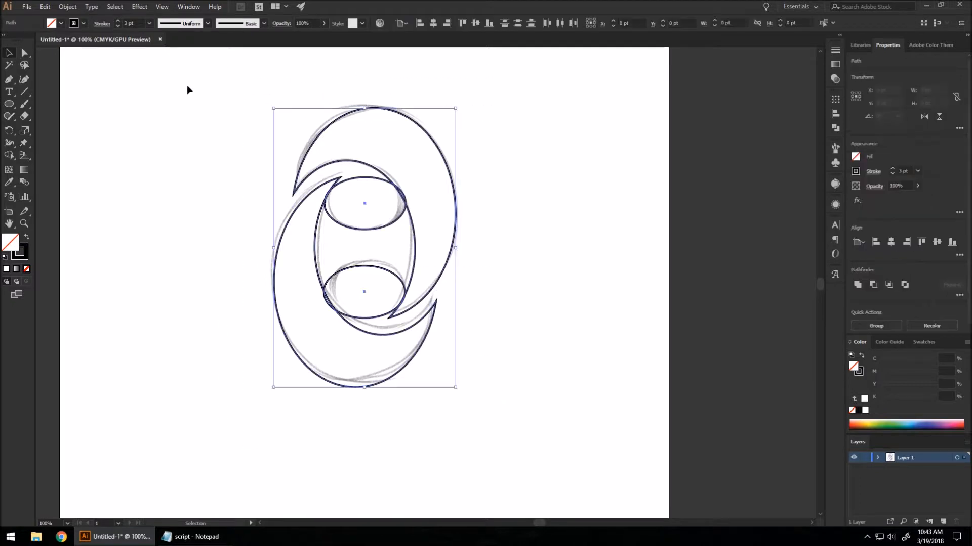
left_click(9, 156)
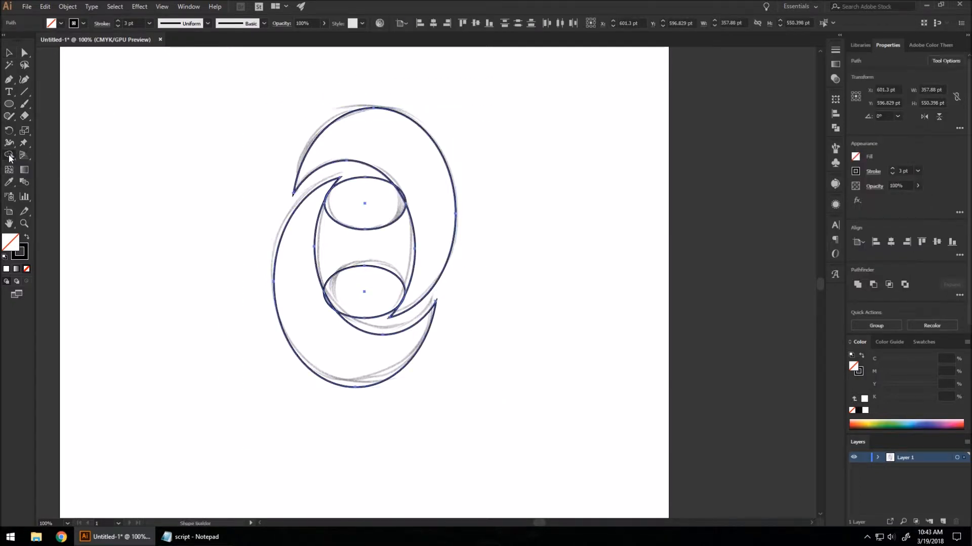
left_click(350, 247)
left_click(9, 53)
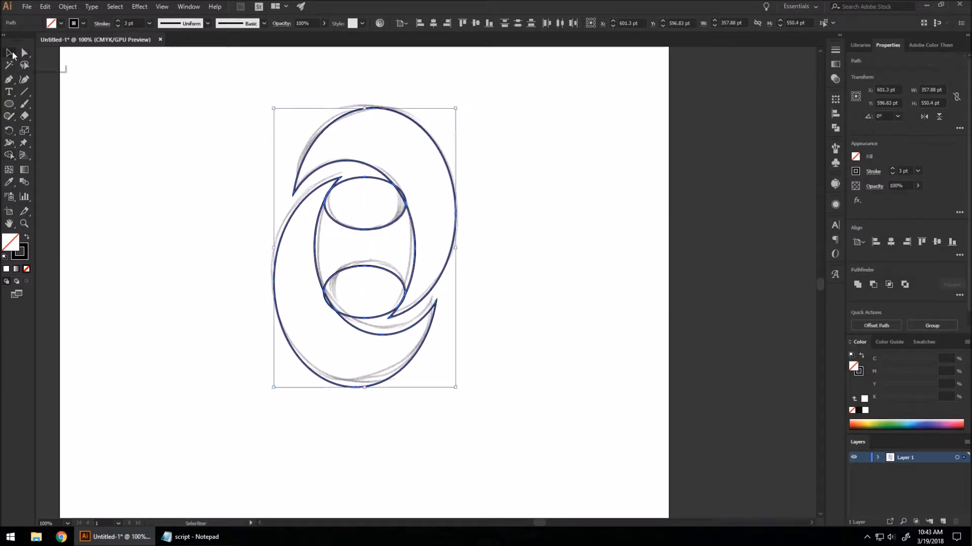
left_click(124, 126)
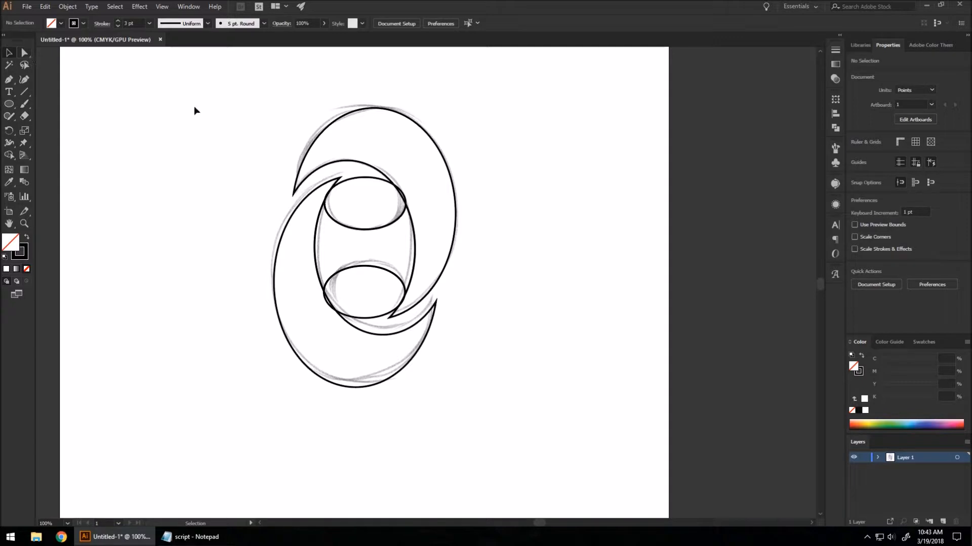
Delete the upper and lower small ellipses, leaving the two crescents and the centre shape
left_click(365, 178)
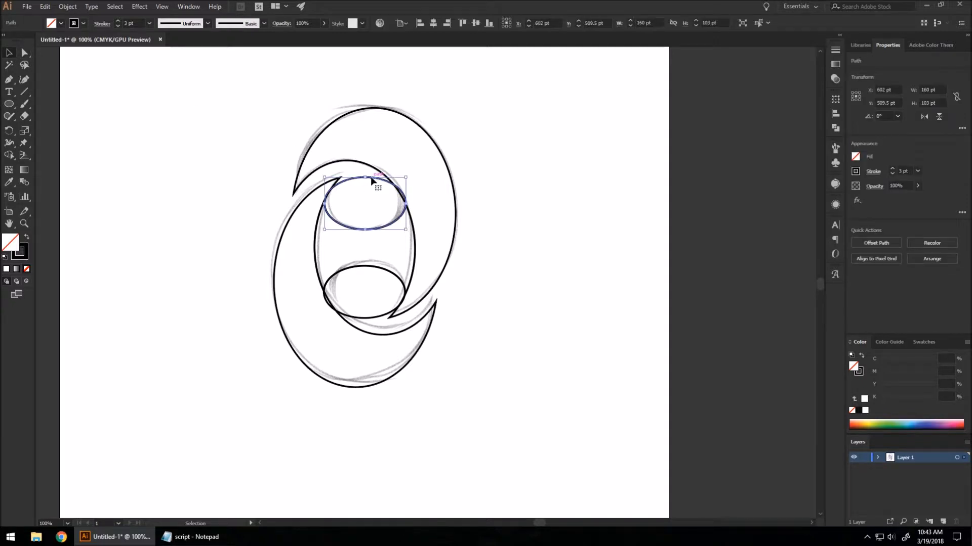
left_click(369, 314)
left_click(369, 310)
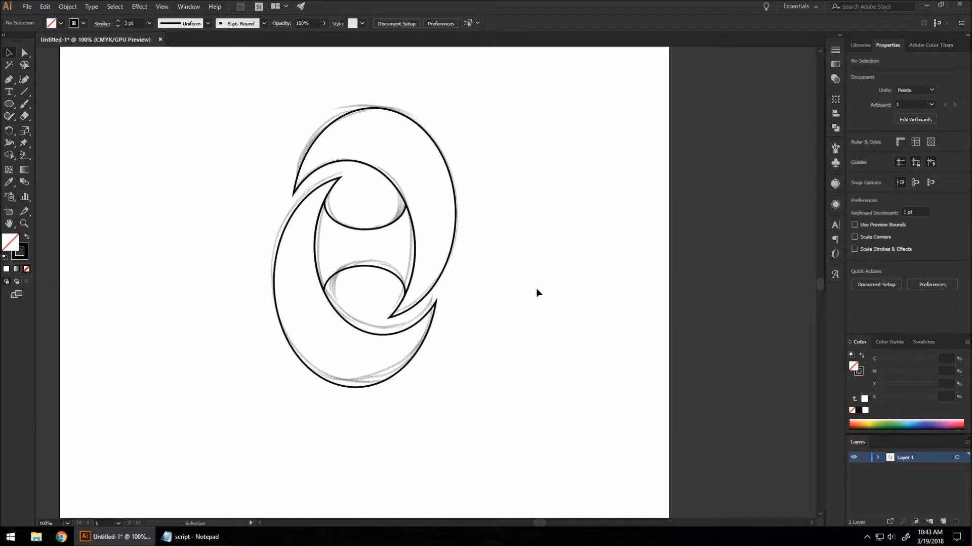
mouse_move(375, 232)
left_mouse_down()
mouse_move(479, 141)
mouse_move(357, 233)
left_mouse_up()
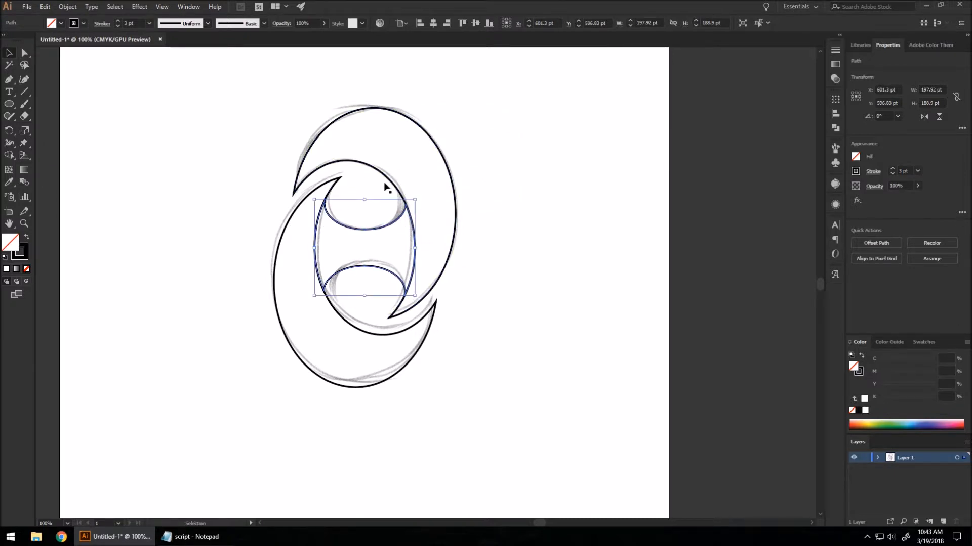
left_click(524, 335)
left_click_drag(473, 375, 481, 349)
Draw a 97.5 pt square in the artboard's empty upper-left area with a white-to-black gradient fill and no stroke
left_click_drag(9, 104, 41, 103)
left_click_drag(110, 93, 158, 144)
left_click(857, 159)
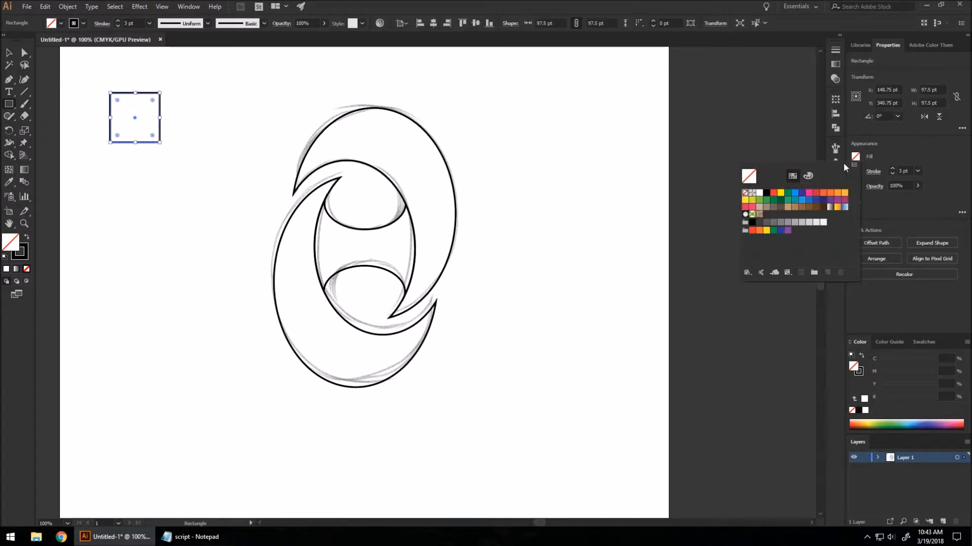
left_click(884, 147)
left_click(856, 160)
left_click(830, 208)
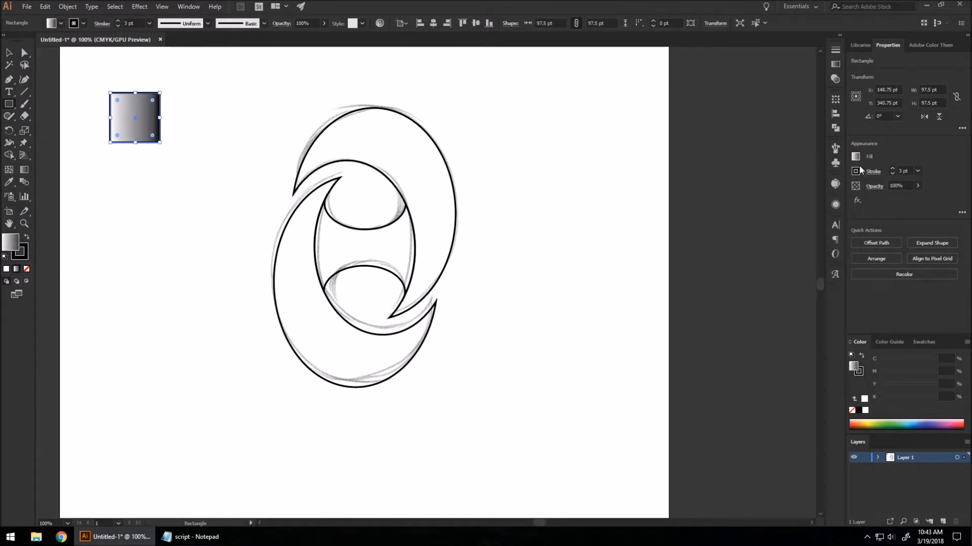
left_click(856, 171)
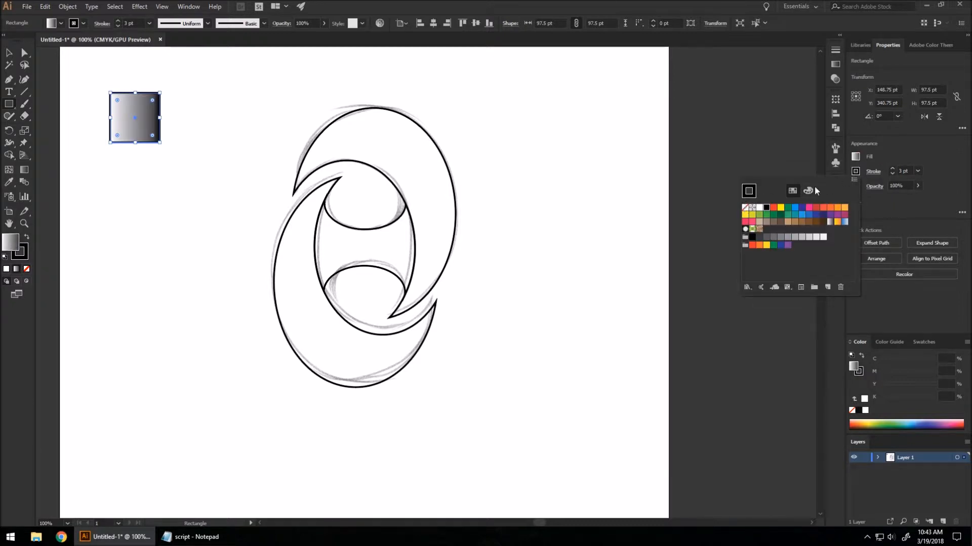
left_click(744, 208)
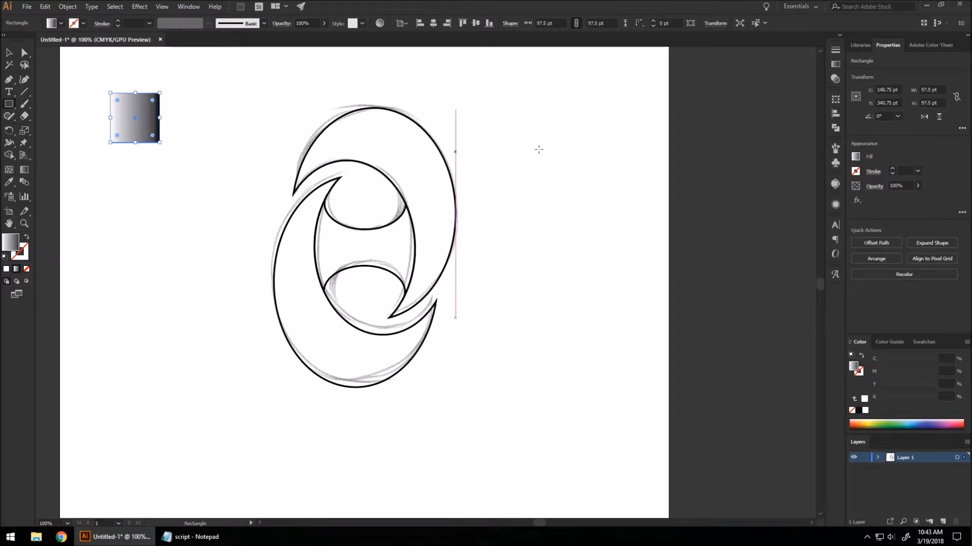
Change the square's linear gradient so it runs from pink at the start to purple at the end
left_click(835, 64)
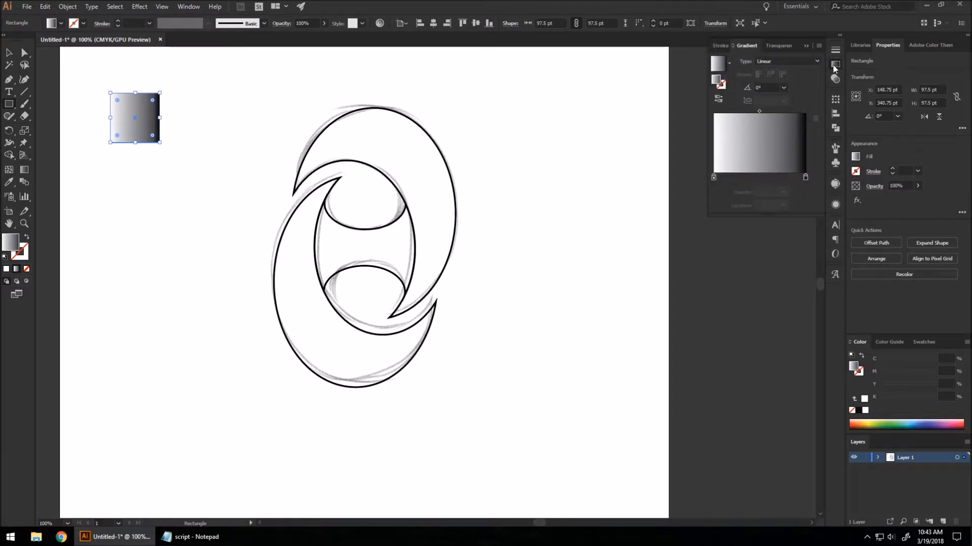
left_click(713, 177)
double_click(714, 177)
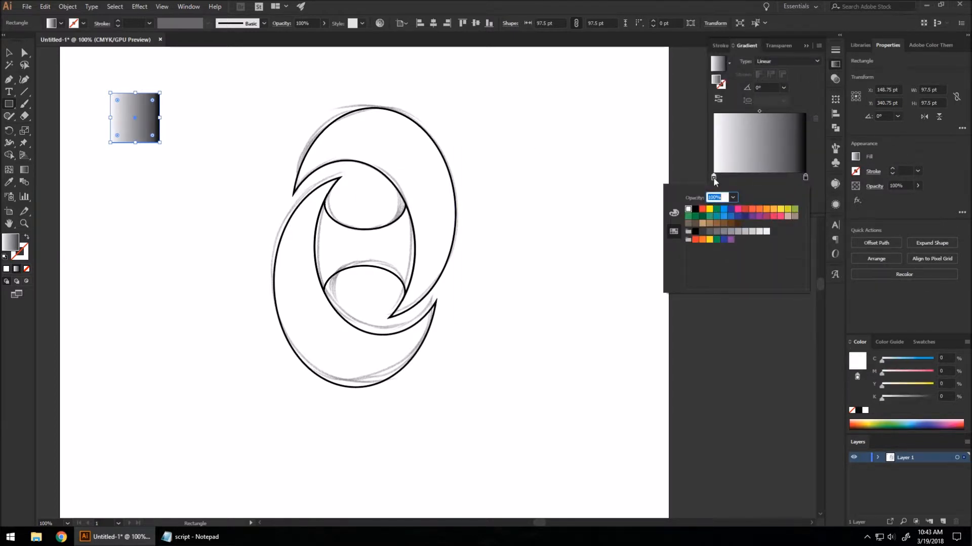
left_click(781, 217)
left_click(805, 177)
double_click(805, 177)
left_click(753, 217)
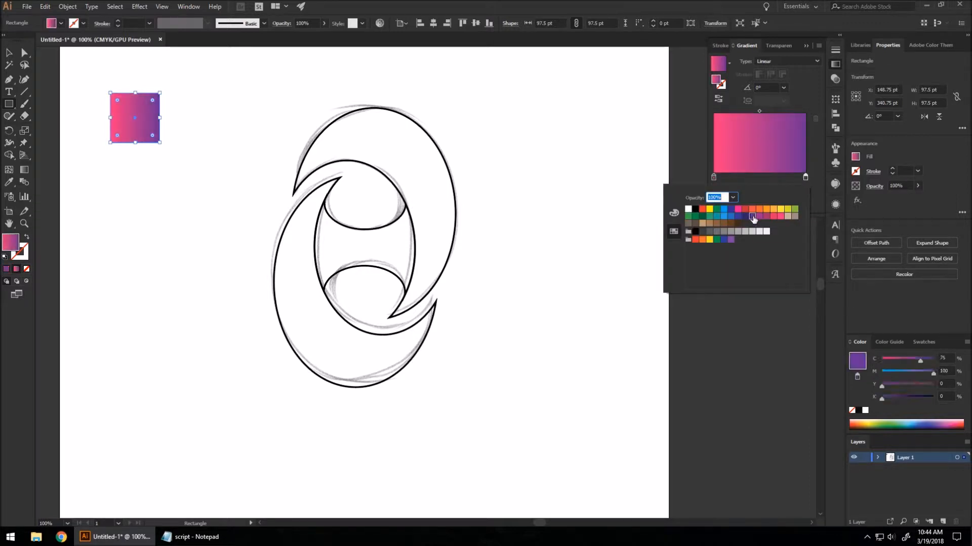
left_click(805, 86)
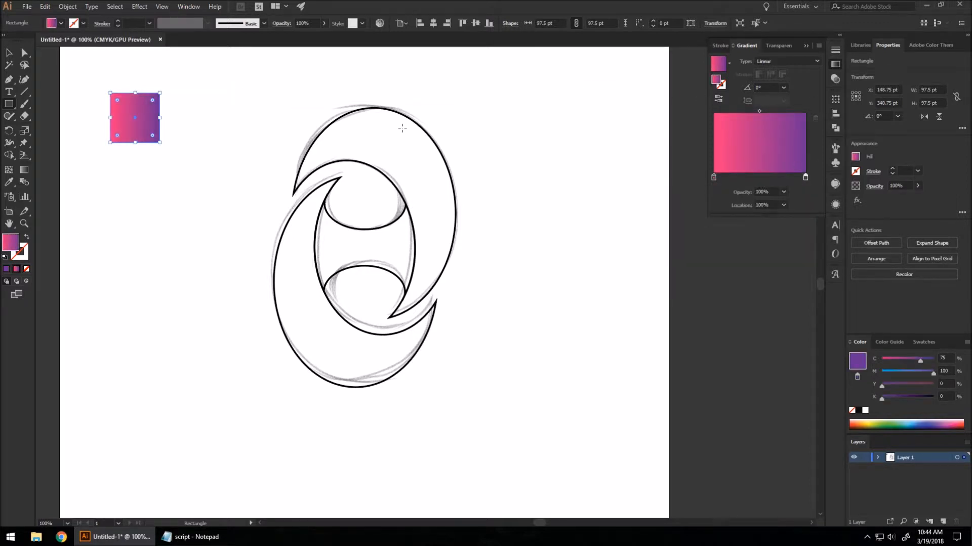
Apply the square's pink-to-purple gradient fill and missing stroke to both crescents and the centre shape with the Eyedropper
left_click(9, 52)
left_click(147, 248)
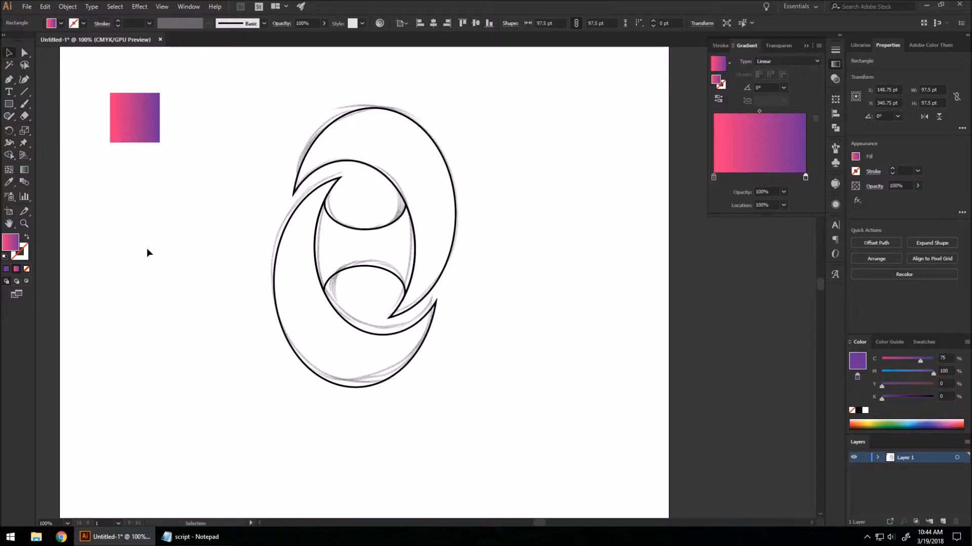
left_click_drag(294, 150, 491, 422)
left_click(9, 183)
left_click(149, 100)
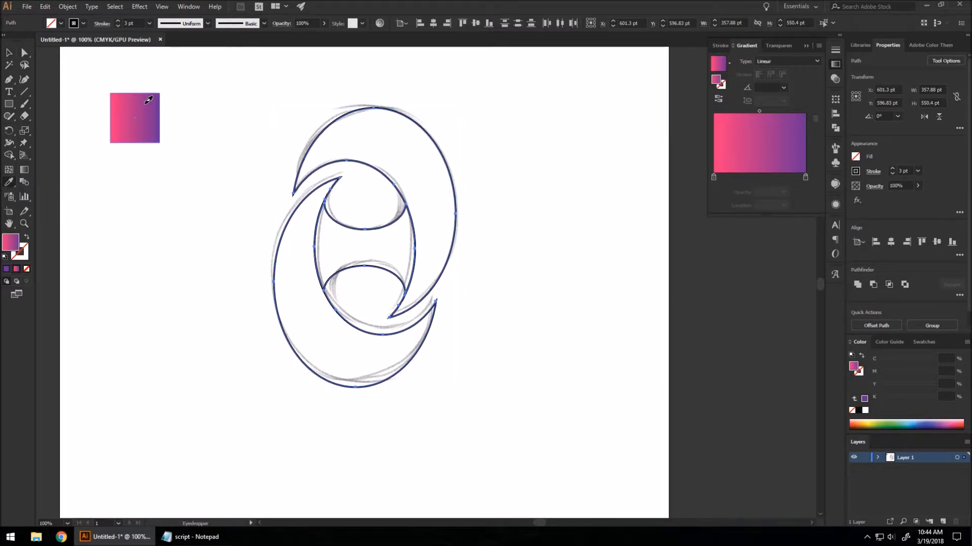
left_click(9, 55)
left_click(494, 223)
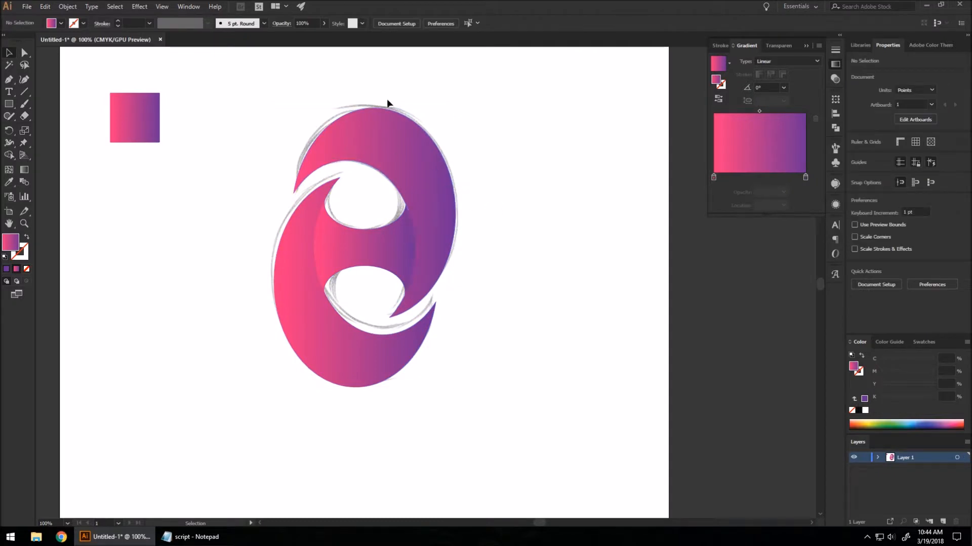
Stretch one diagonal gradient at about -47.5° across both crescents and the centre shape together
left_click_drag(242, 79, 455, 412)
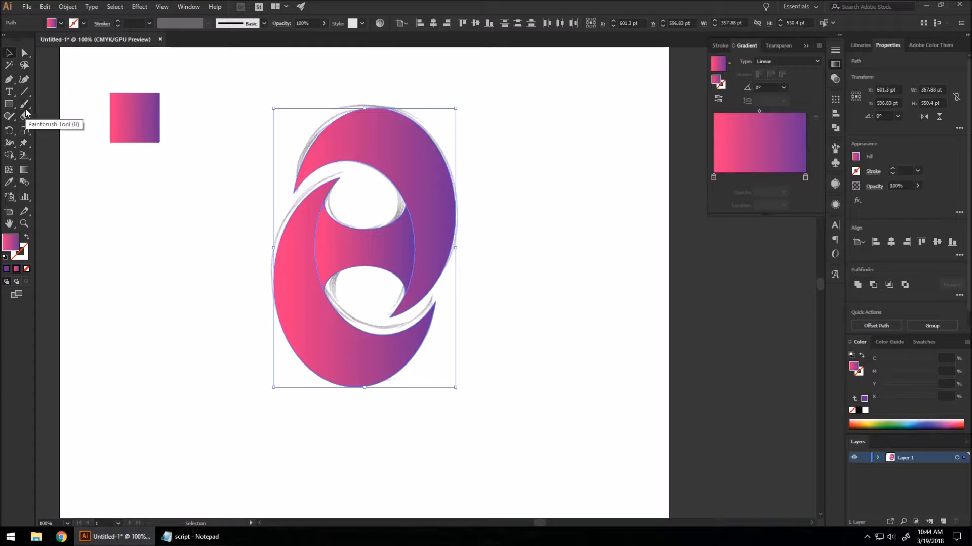
left_click(25, 170)
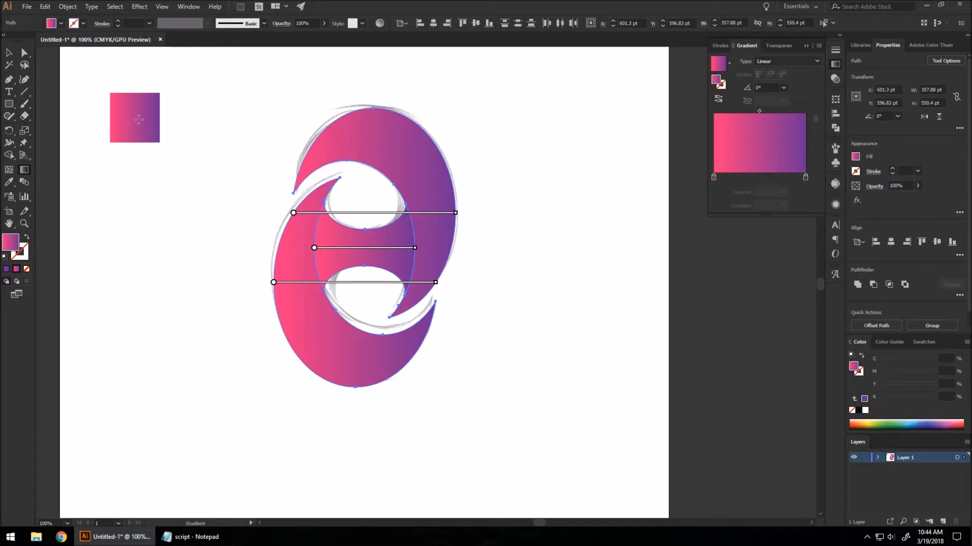
left_click_drag(249, 120, 499, 391)
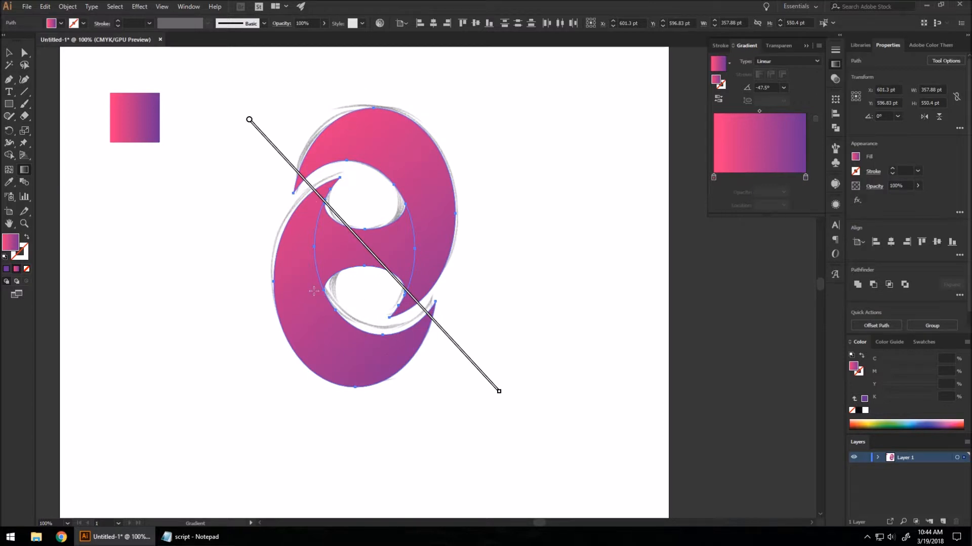
key("v")
left_click(509, 245)
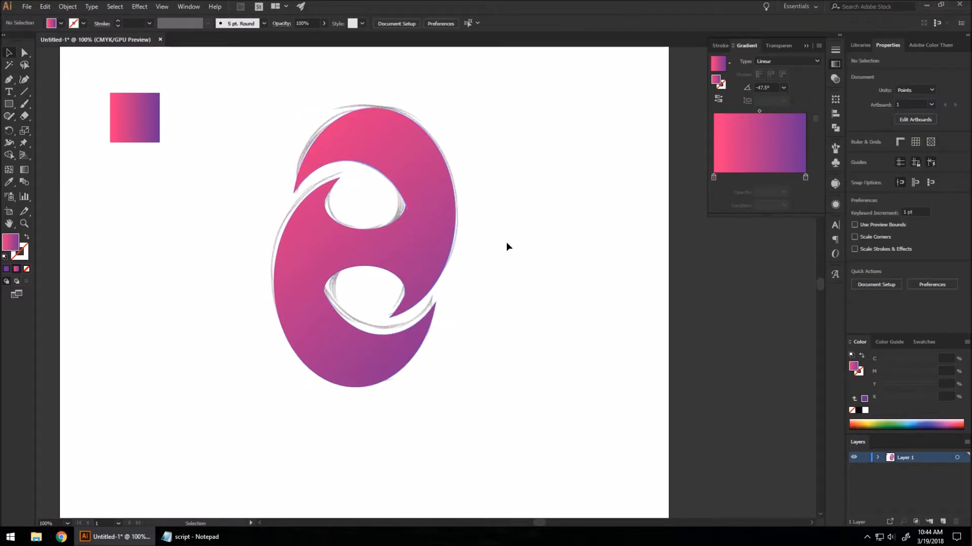
Redraw the upper crescent's gradient diagonally at about -42.8°, from pink at its upper-left edge to purple at its lower-right edge
left_click(382, 147)
left_click(24, 171)
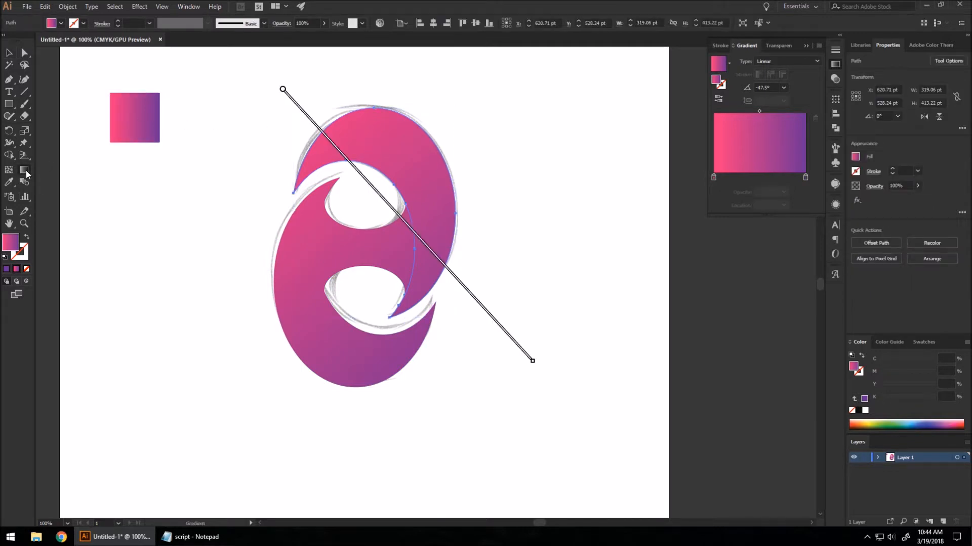
left_click_drag(311, 136, 455, 268)
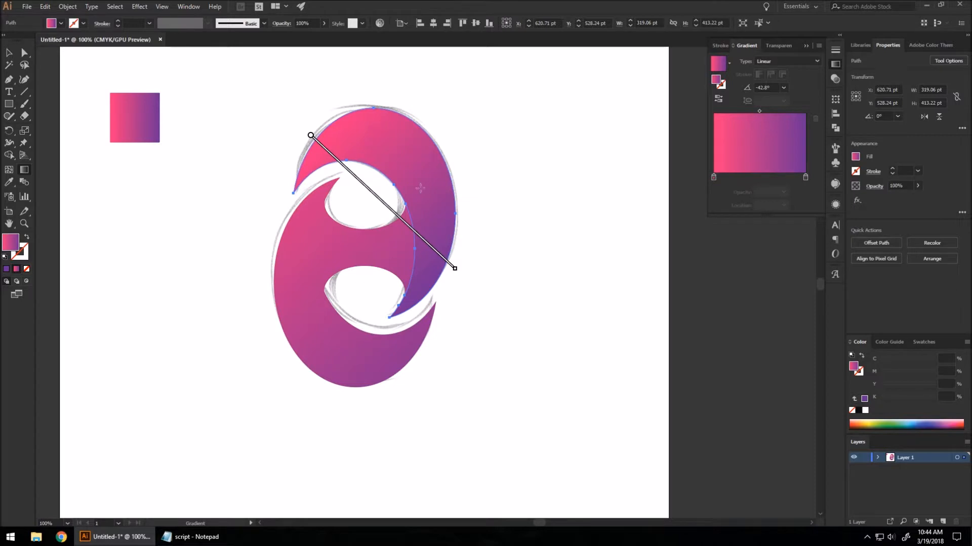
left_click(9, 53)
left_click(256, 260)
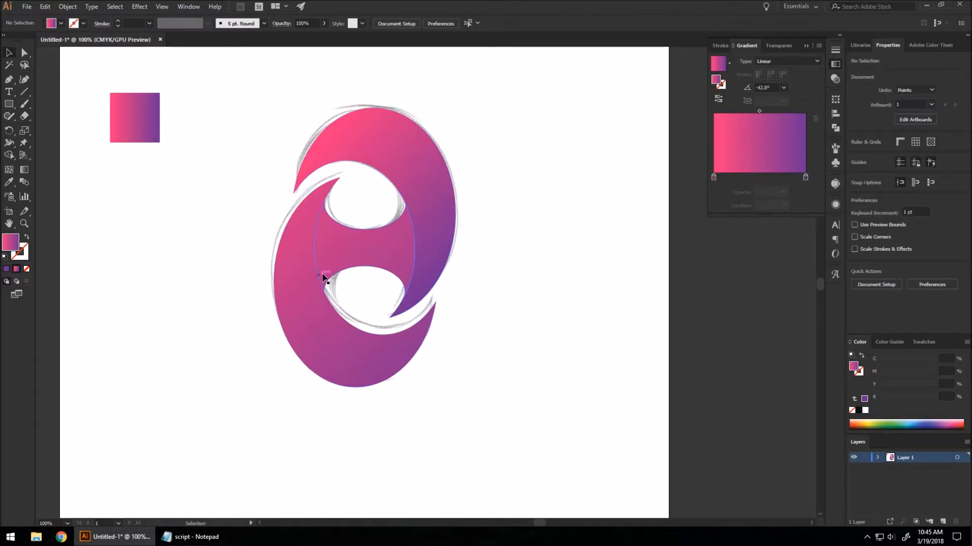
Reverse the centre shape's gradient to run horizontally at 180°, with purple on its left edge and pink on its right
left_click(361, 250)
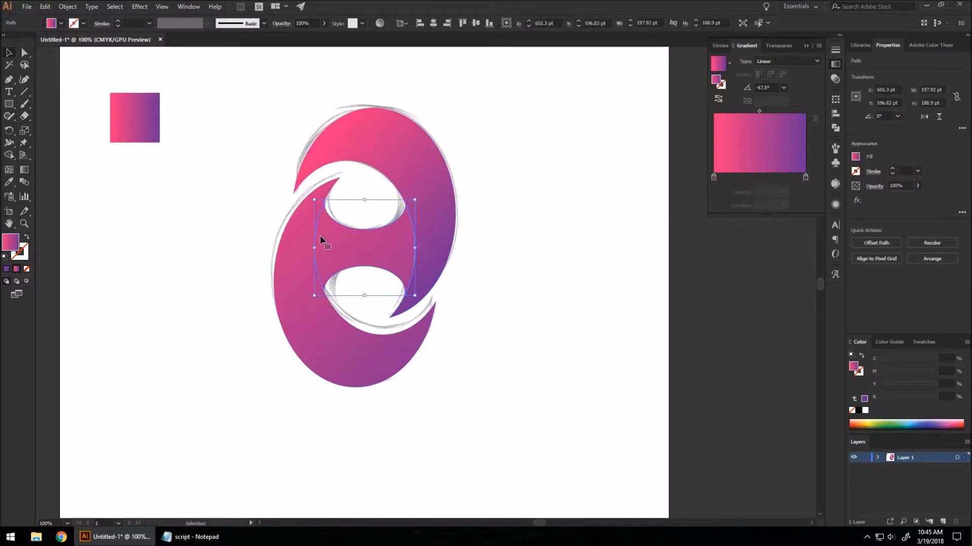
left_click(24, 171)
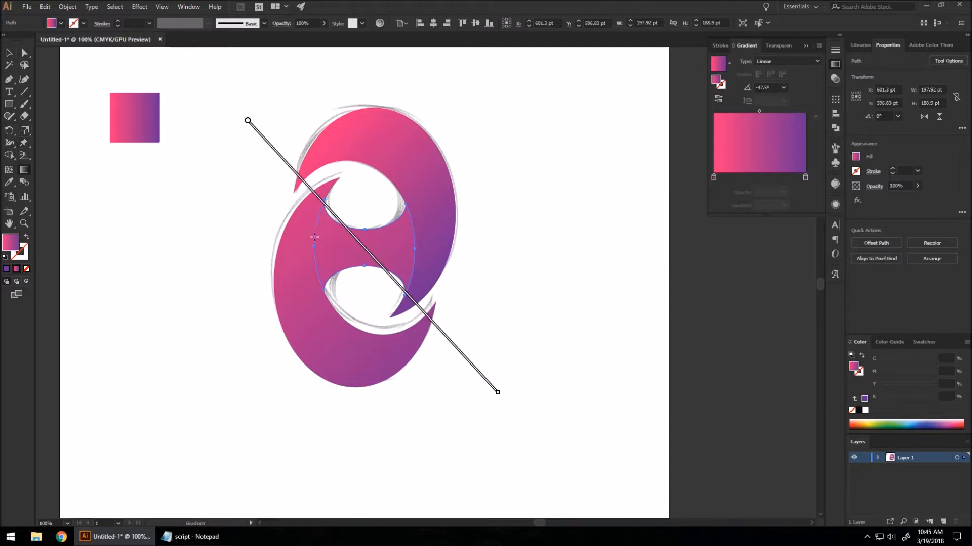
left_click_drag(317, 239, 348, 235)
left_click_drag(409, 247, 315, 234)
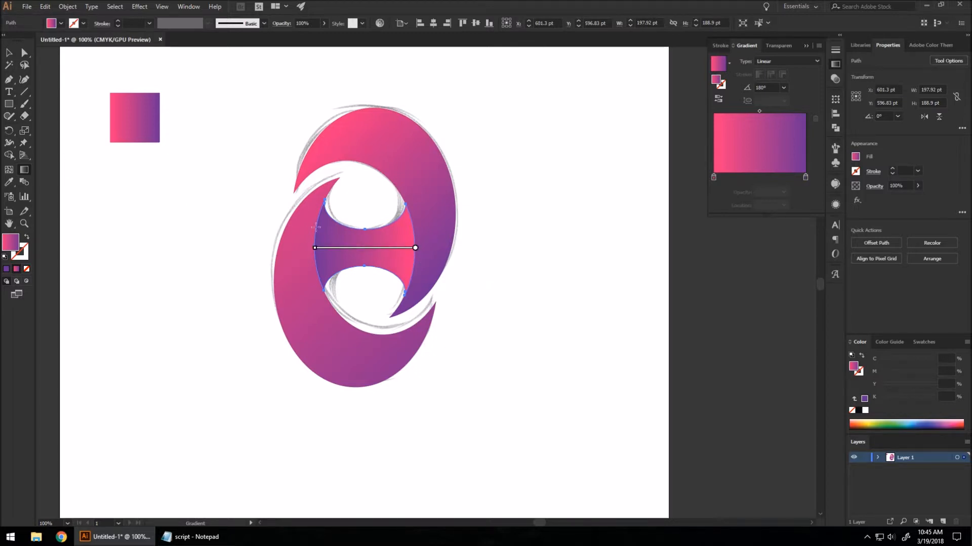
key("v")
left_click(431, 353)
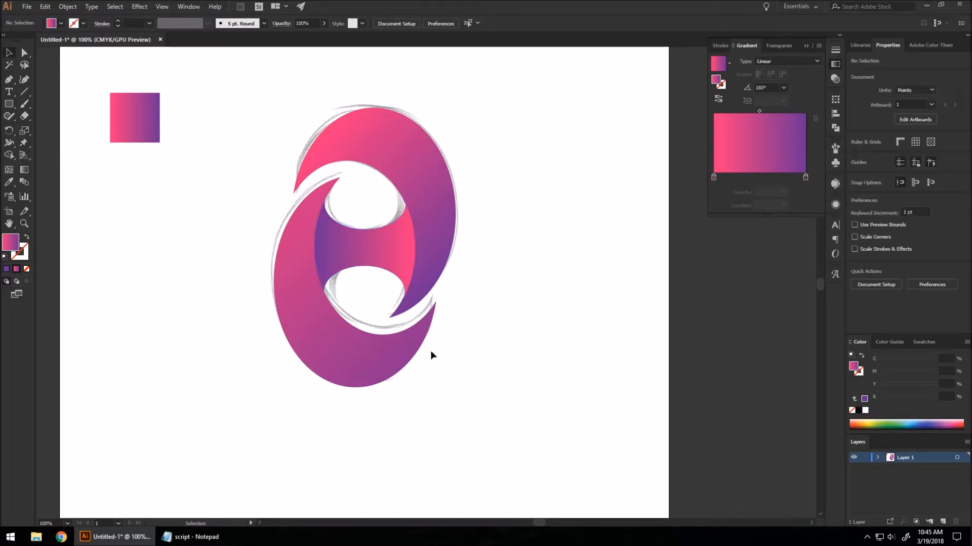
Redraw the lower crescent's gradient diagonally at about -42°, from pink at its upper-left edge to purple at its lower right
left_click(287, 338)
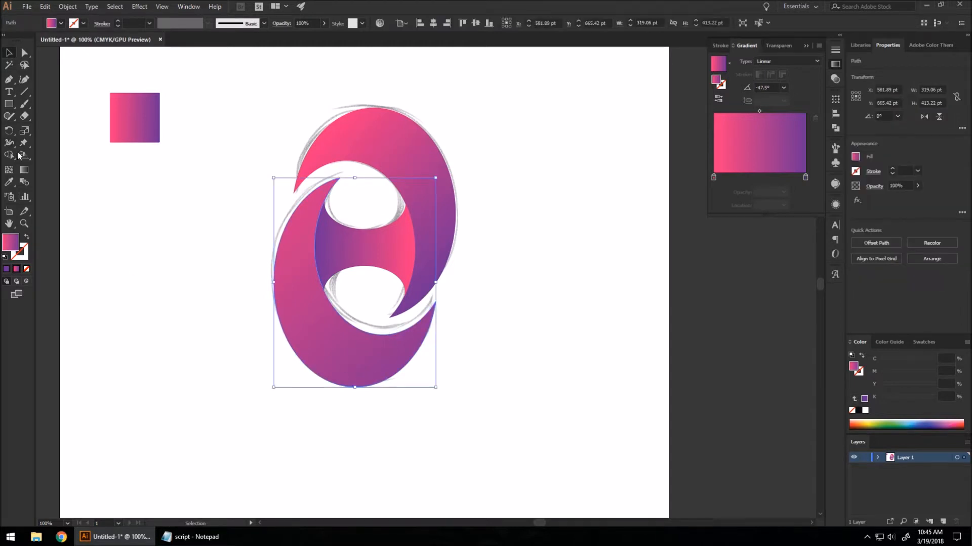
left_click(24, 170)
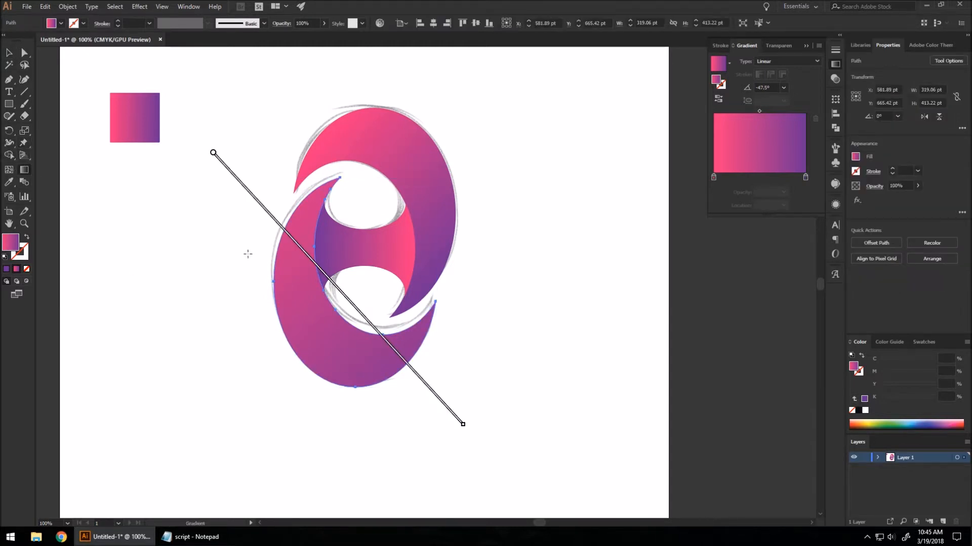
mouse_move(263, 230)
left_mouse_down()
mouse_move(389, 367)
mouse_move(434, 386)
left_mouse_up()
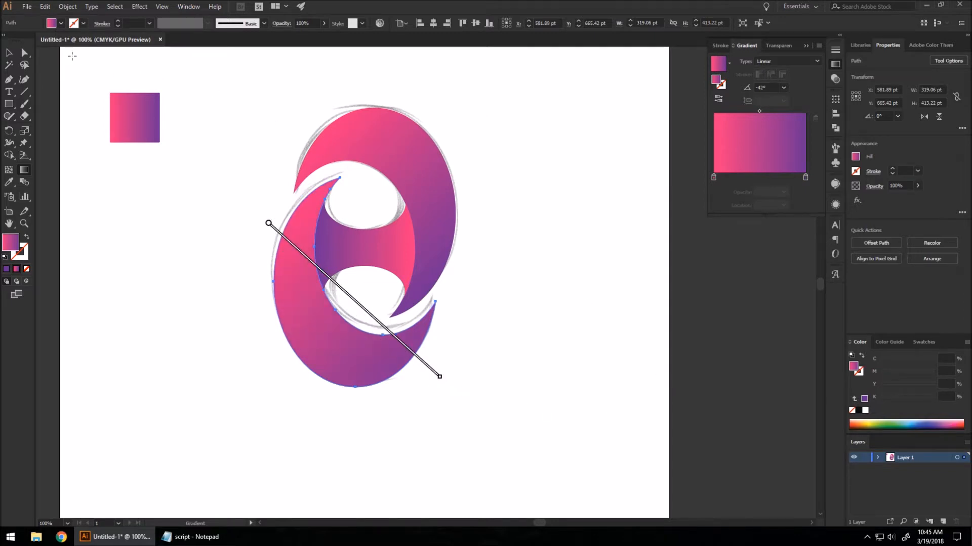
left_click(9, 53)
left_click(359, 418)
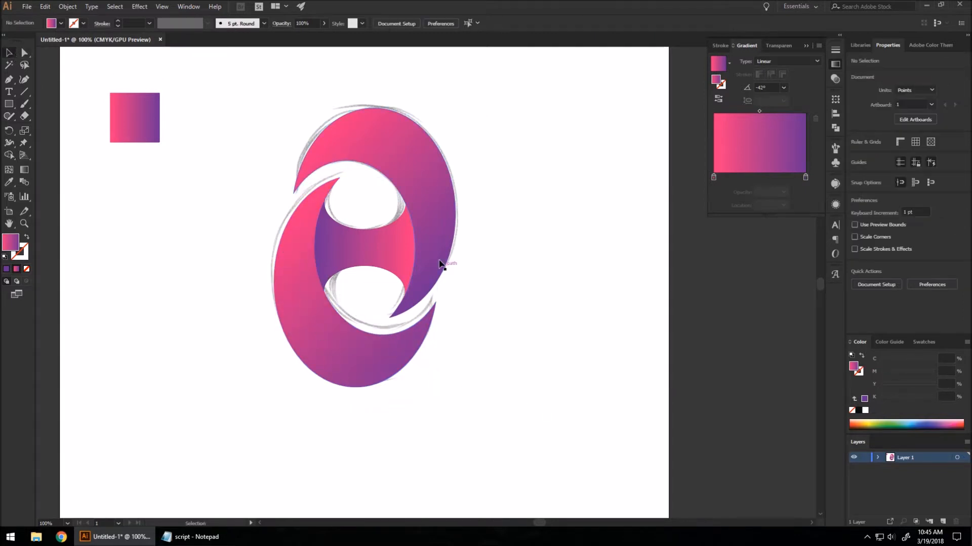
Move the two crescents and centre shape together off the sketch to the artboard's right edge
scroll(380, 221, "down", 1)
scroll(300, 174, "up", 1)
scroll(282, 157, "down", 1)
left_click_drag(261, 113, 438, 352)
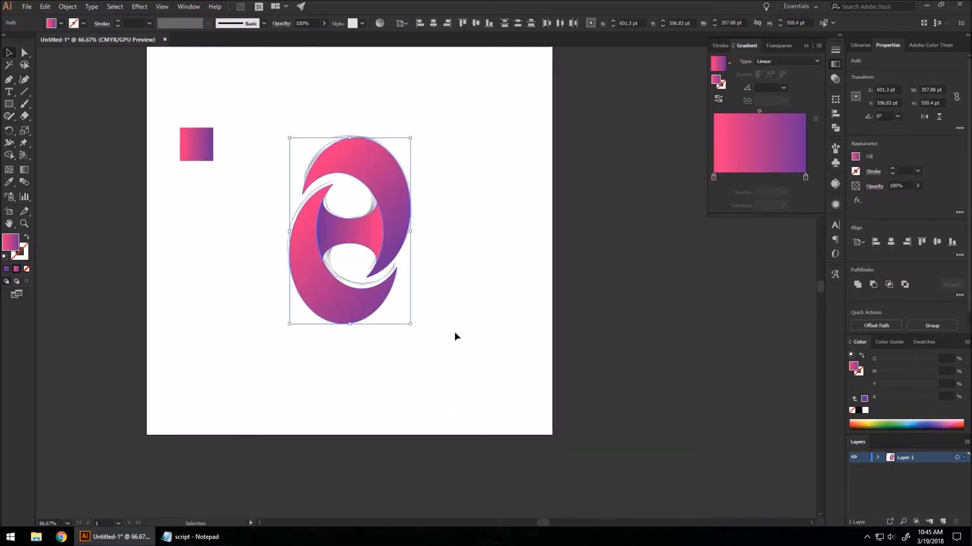
left_click_drag(395, 206, 536, 230)
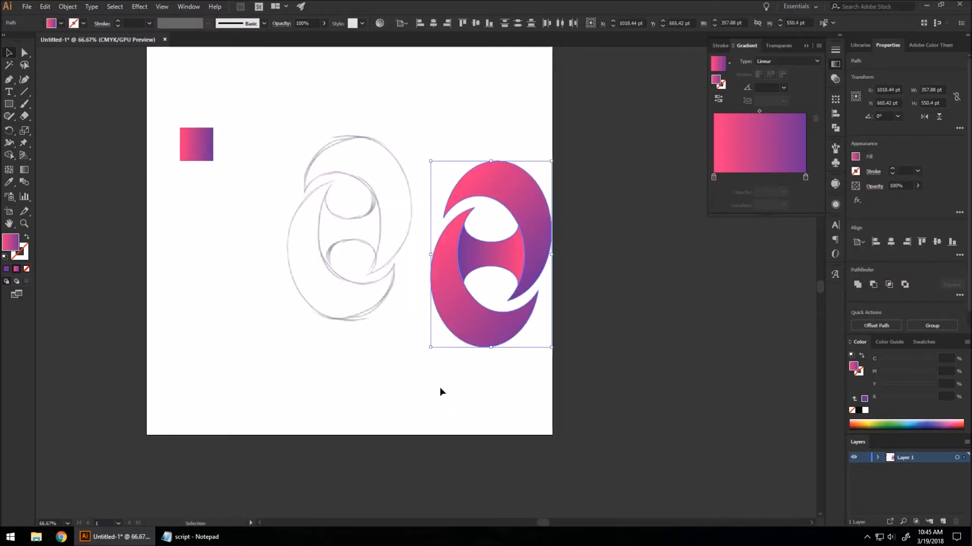
Move the pencil sketch off the artboard into the empty canvas to its right
left_click(439, 385)
left_click(371, 226)
left_click(459, 149)
mouse_move(400, 167)
left_mouse_down()
mouse_move(577, 243)
mouse_move(741, 271)
left_mouse_up()
left_click(718, 474)
Group the three logo shapes and centre the group horizontally and vertically on the artboard
left_click_drag(405, 152, 561, 354)
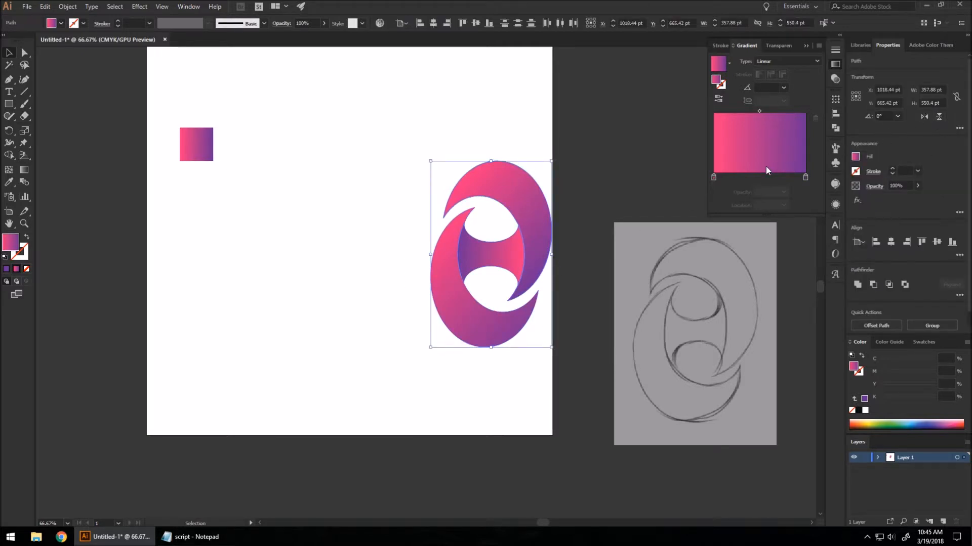
key("ctrl+g")
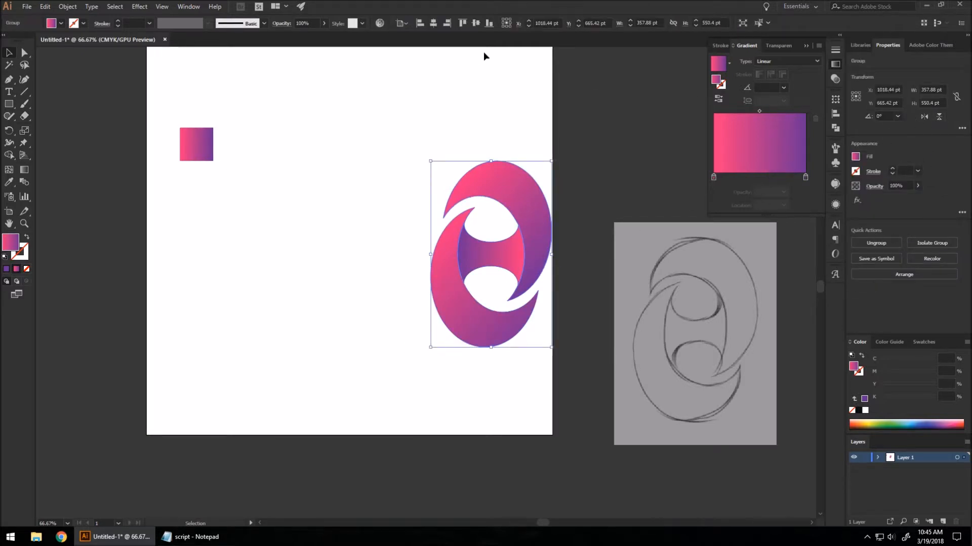
left_click(437, 23)
left_click(473, 23)
left_click(451, 237)
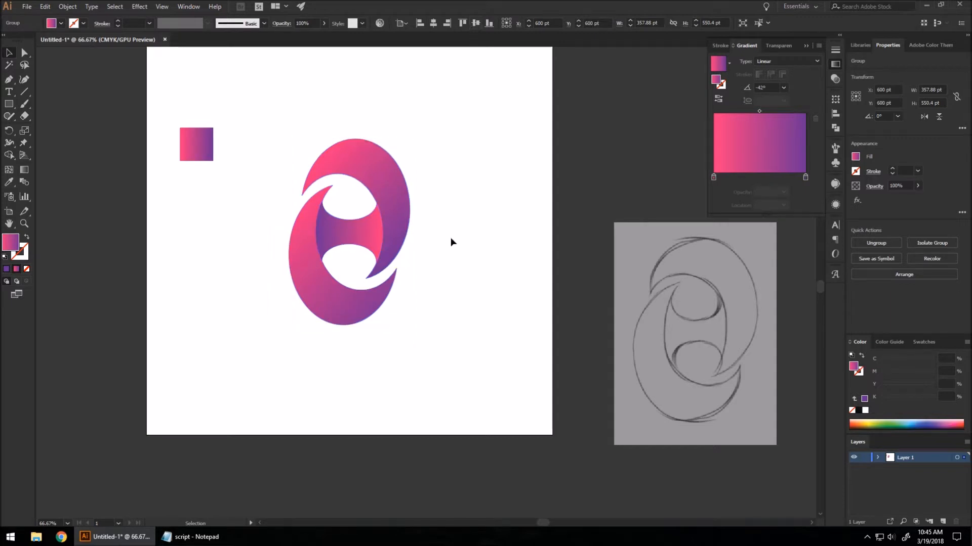
Ungroup the logo shapes and delete the sample gradient square
left_click_drag(281, 123, 394, 329)
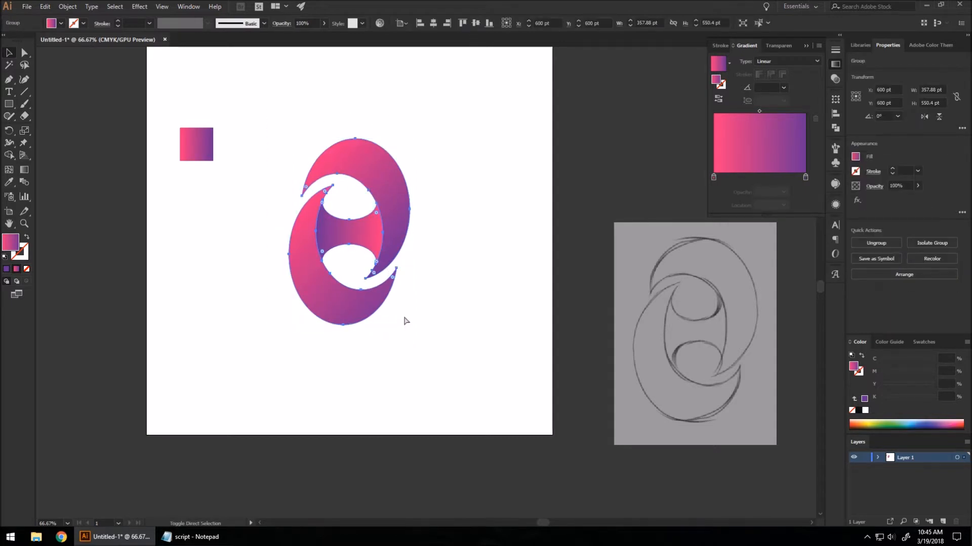
key("ctrl+shift+g")
left_click(449, 310)
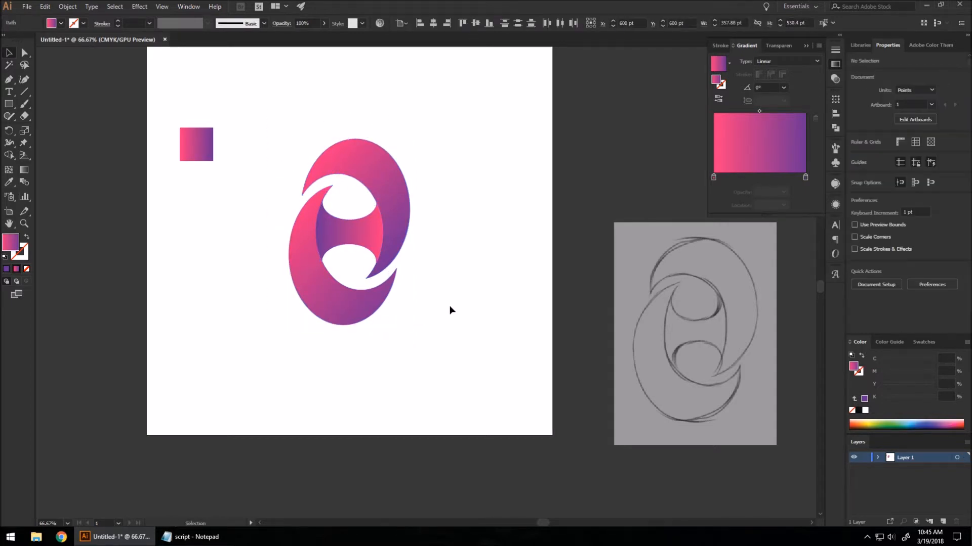
left_click(210, 146)
key("Delete")
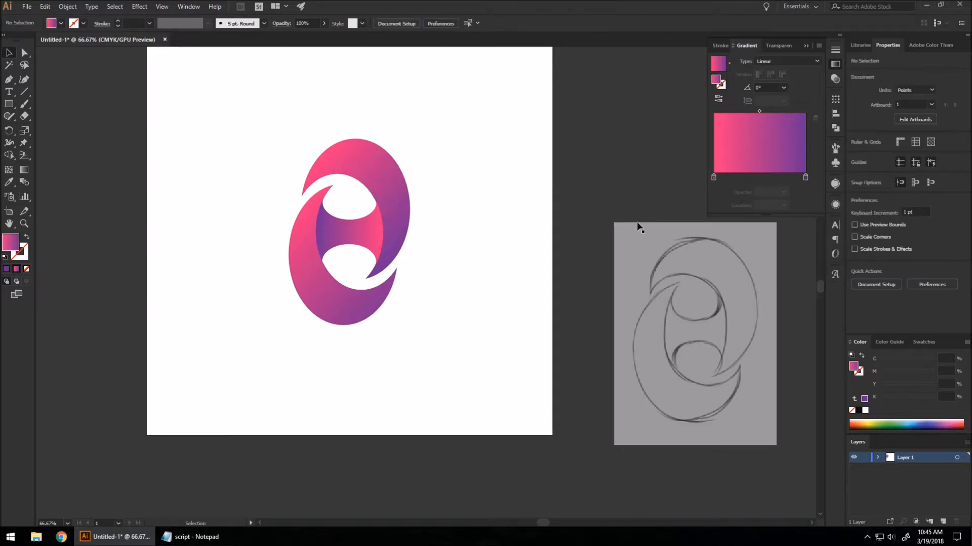
Draw a closed Pen shape over the upper crescent's pointed upper-left end, with a curved inner edge crossing the crescent and straight segments outside it
scroll(273, 148, "up", 1)
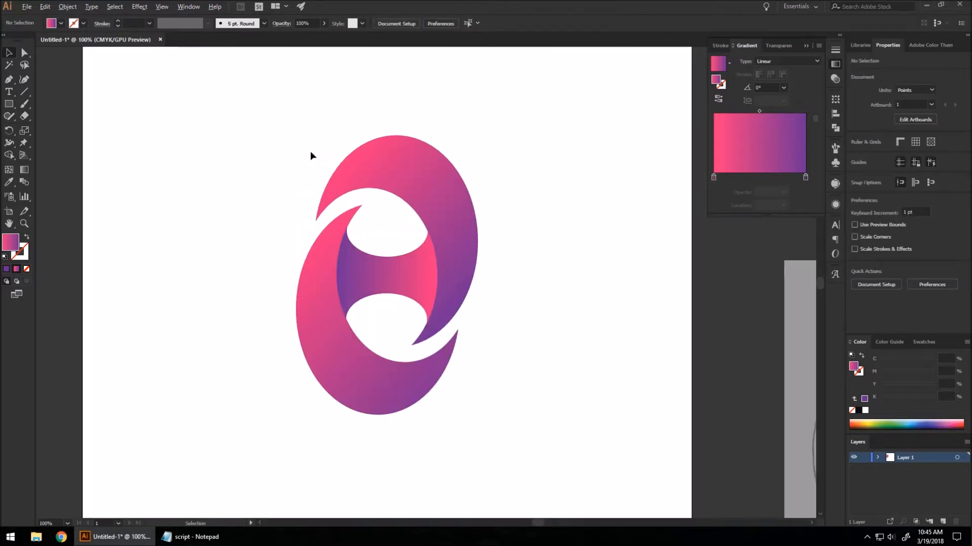
left_click(9, 80)
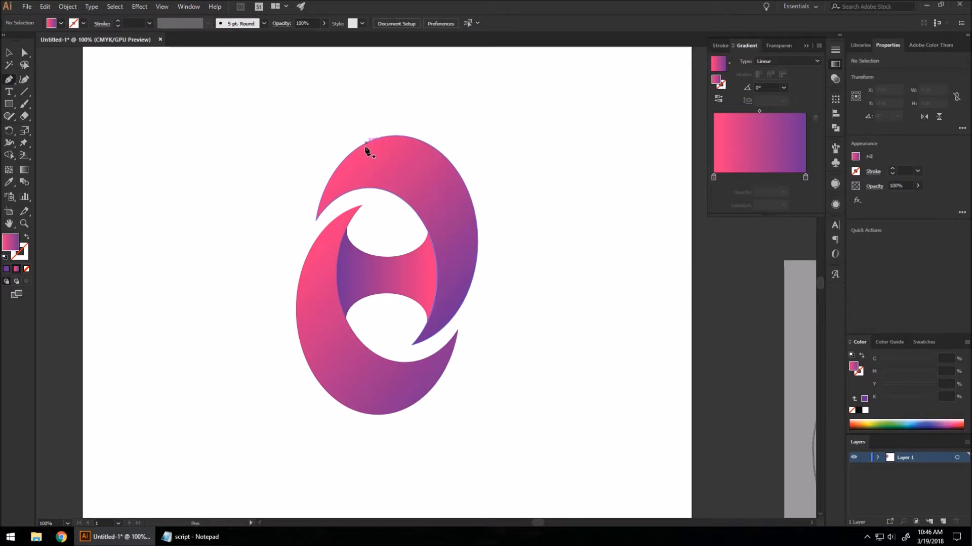
left_click(349, 199)
left_click_drag(437, 126, 527, 122)
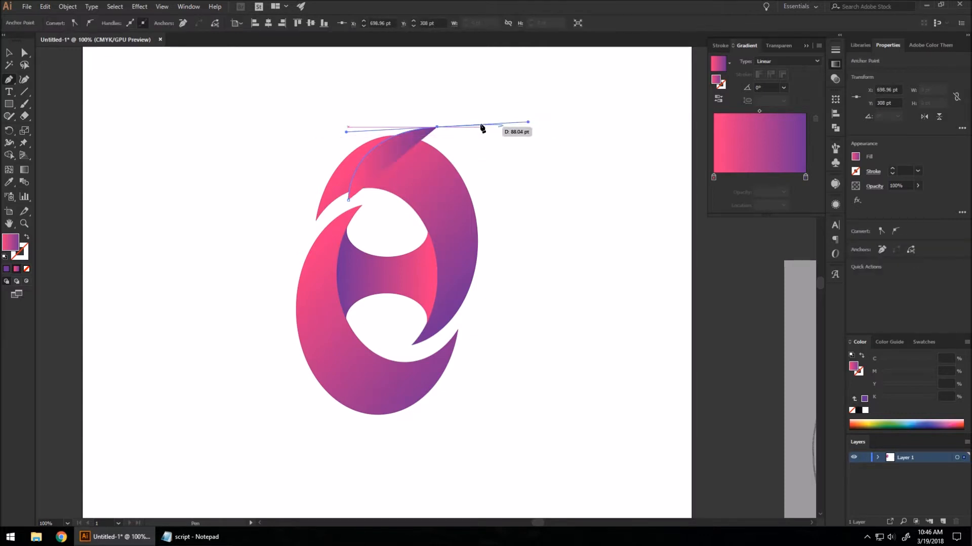
left_click(437, 127)
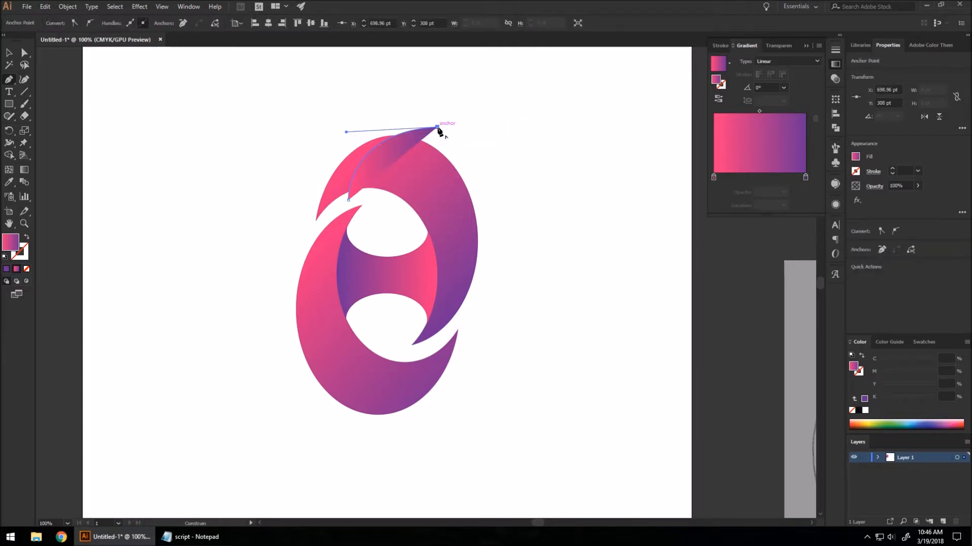
left_click(377, 97)
left_click(314, 129)
left_click(286, 201)
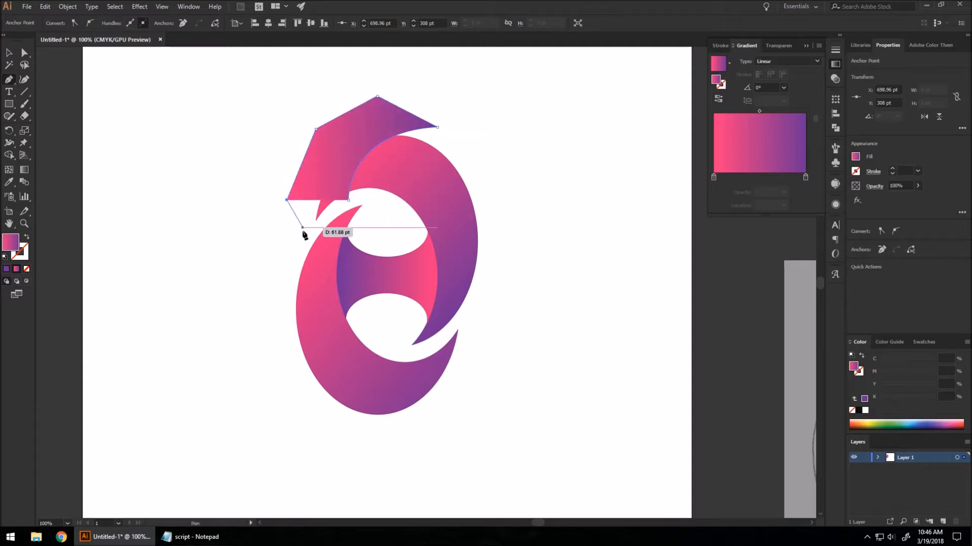
left_click(304, 234)
left_click(348, 201)
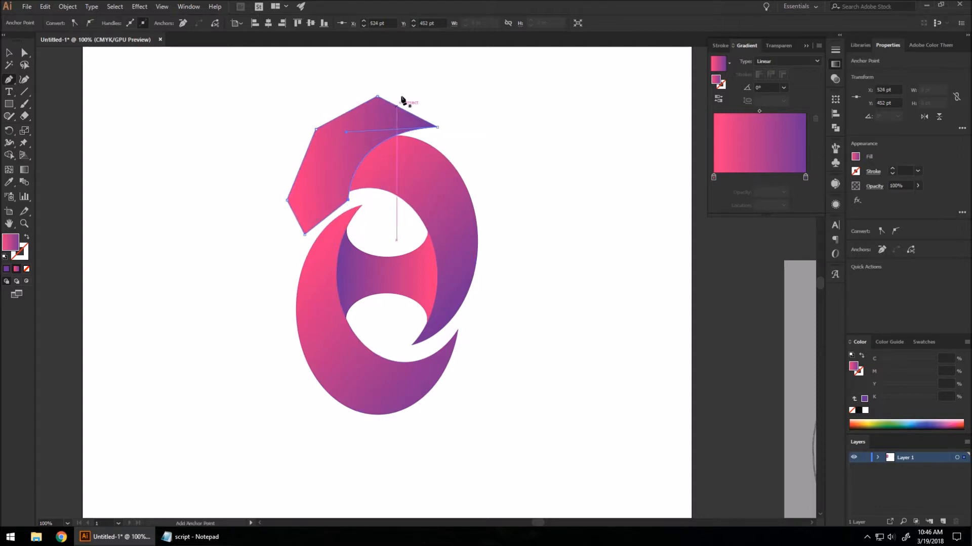
left_click(8, 53)
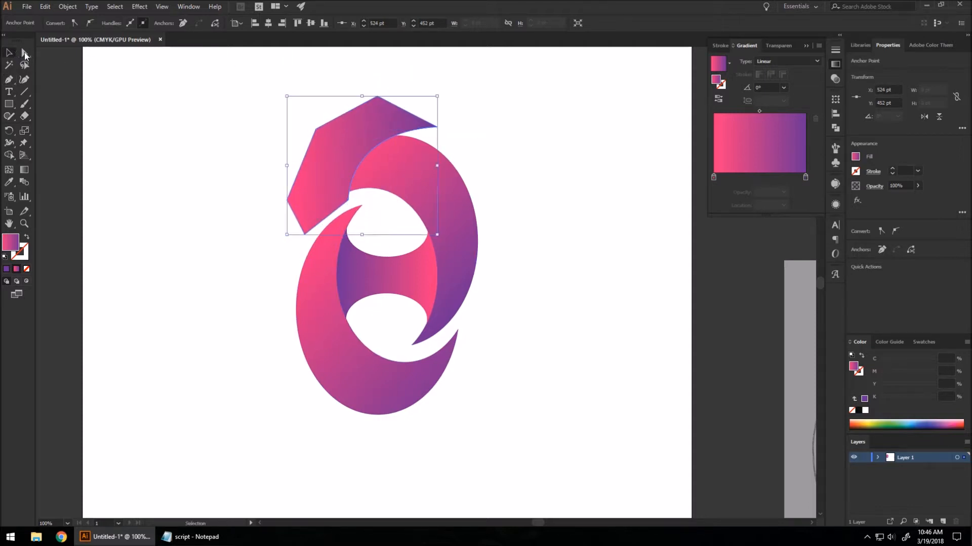
Change the starting colour of the new pen shape's gradient to white
left_click(855, 157)
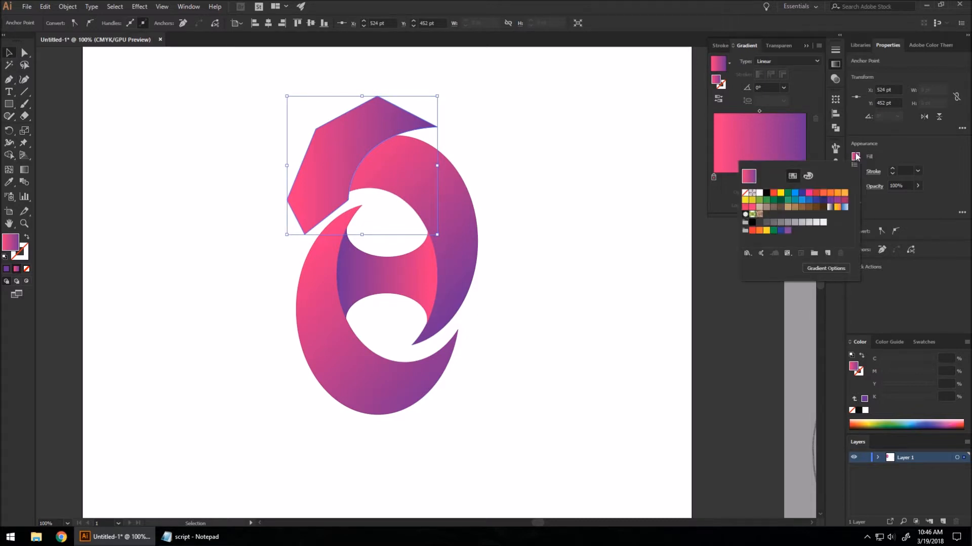
left_click(855, 155)
left_click(835, 65)
left_click(834, 64)
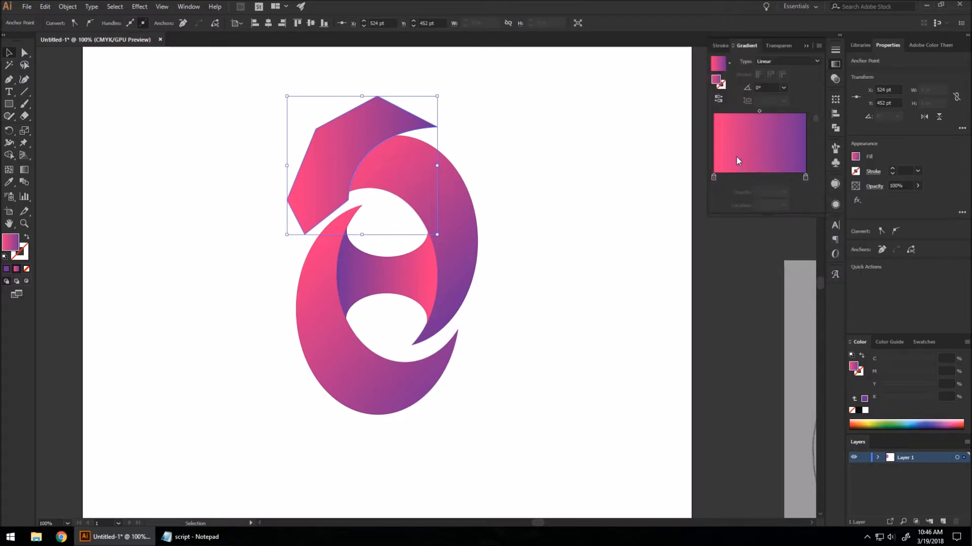
double_click(713, 177)
left_click(688, 209)
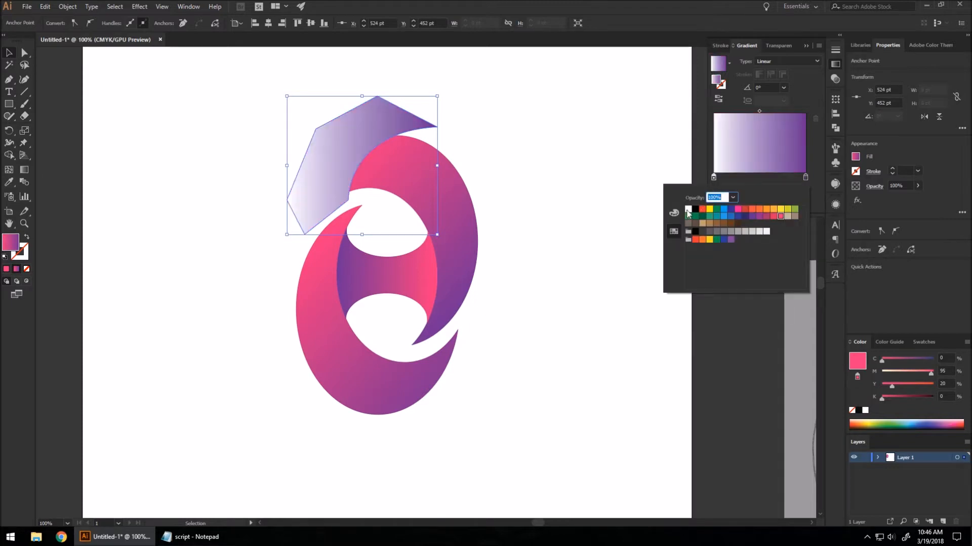
Set the ending stop of the pen shape's gradient to white with 0% opacity
left_click(805, 178)
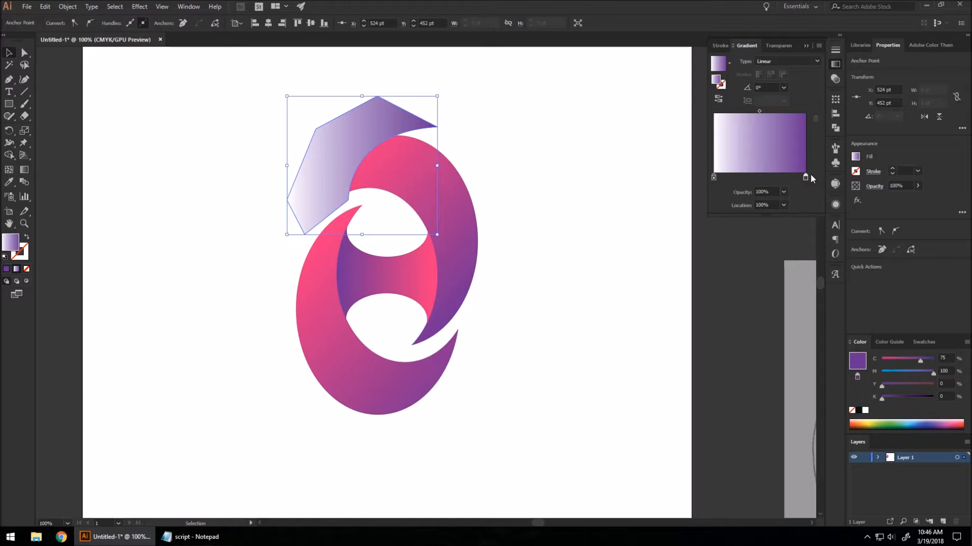
left_click(784, 192)
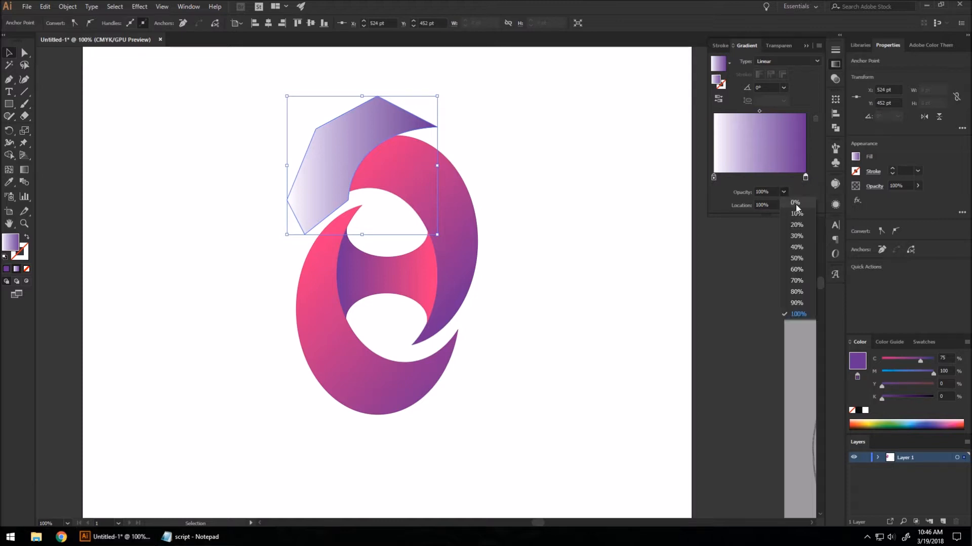
left_click(796, 200)
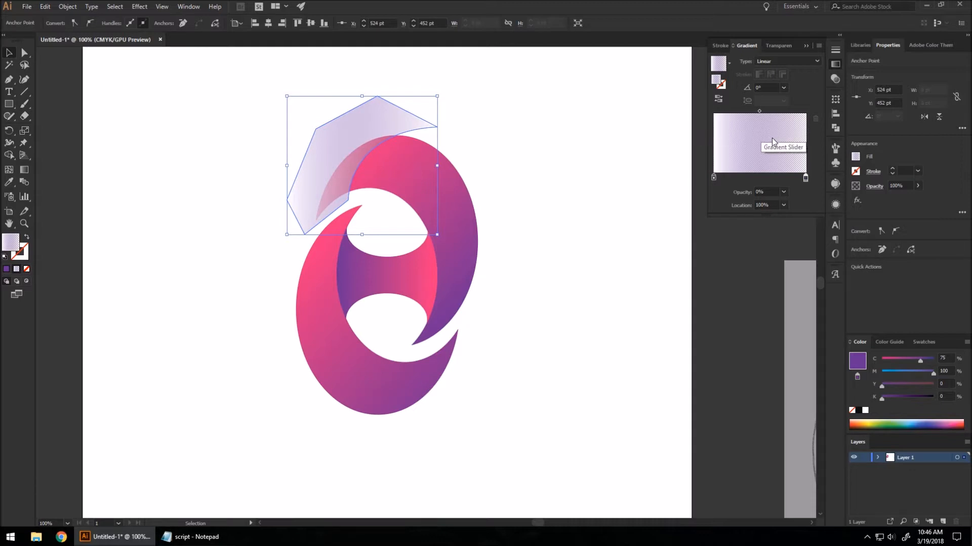
double_click(805, 178)
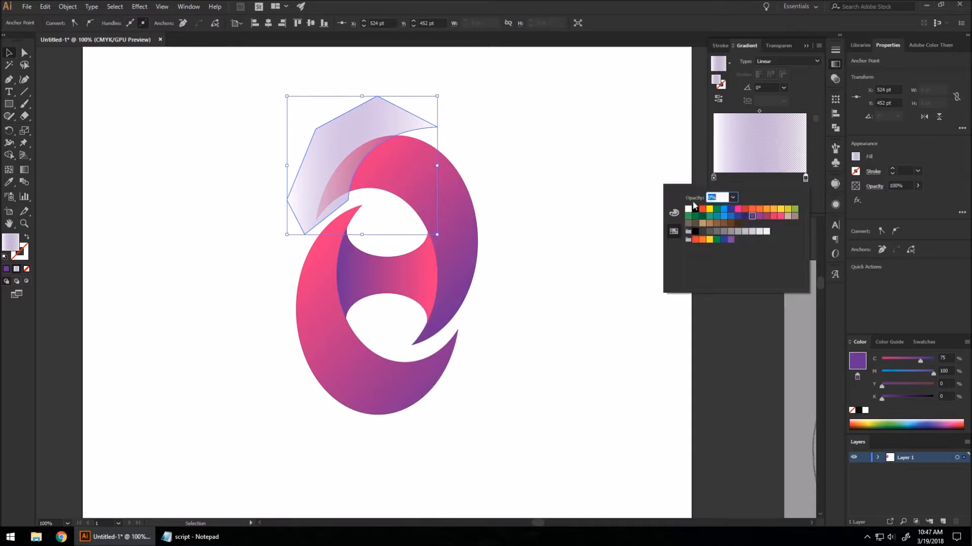
left_click(688, 209)
left_click(803, 98)
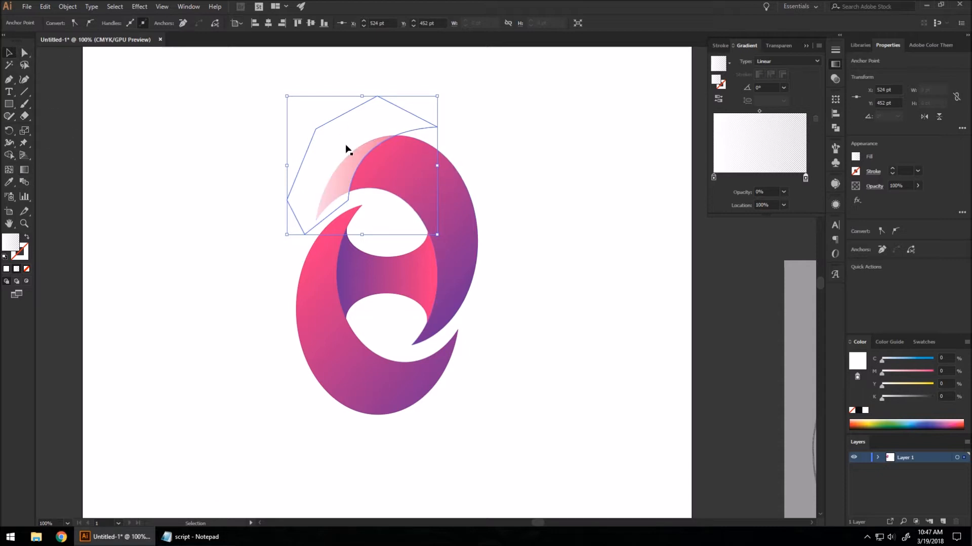
Remove the part of the pen shape lying outside the upper crescent with the Shape Builder tool
left_click(458, 199, "shift")
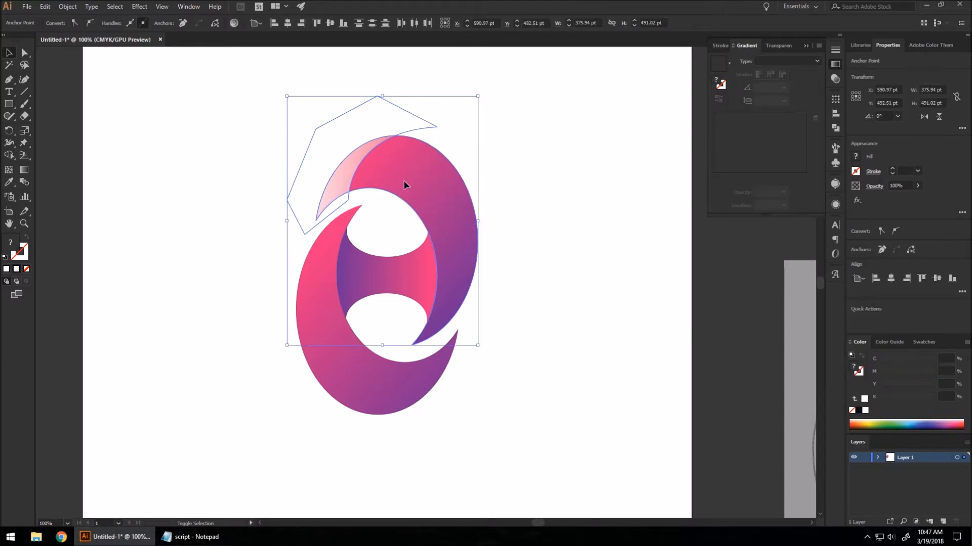
left_click(9, 156)
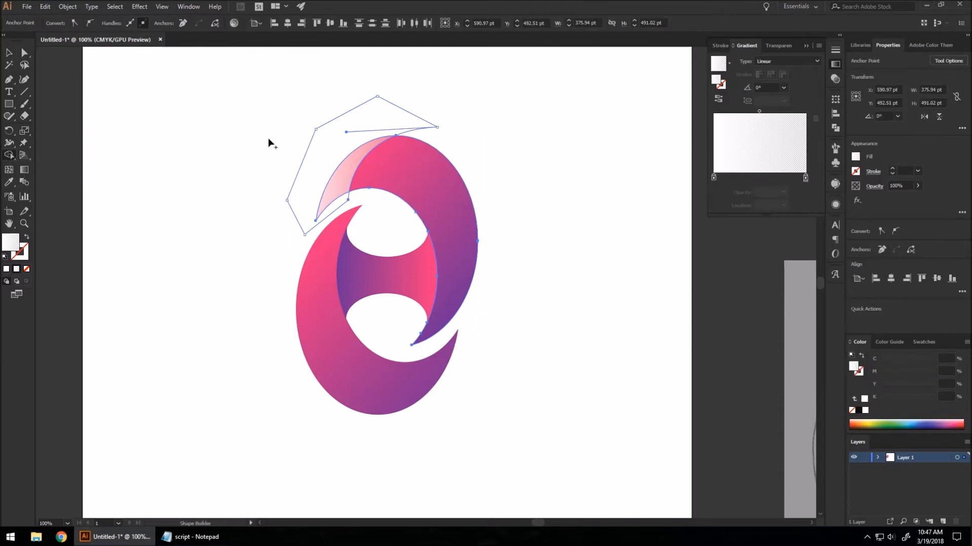
left_click(323, 153, "alt")
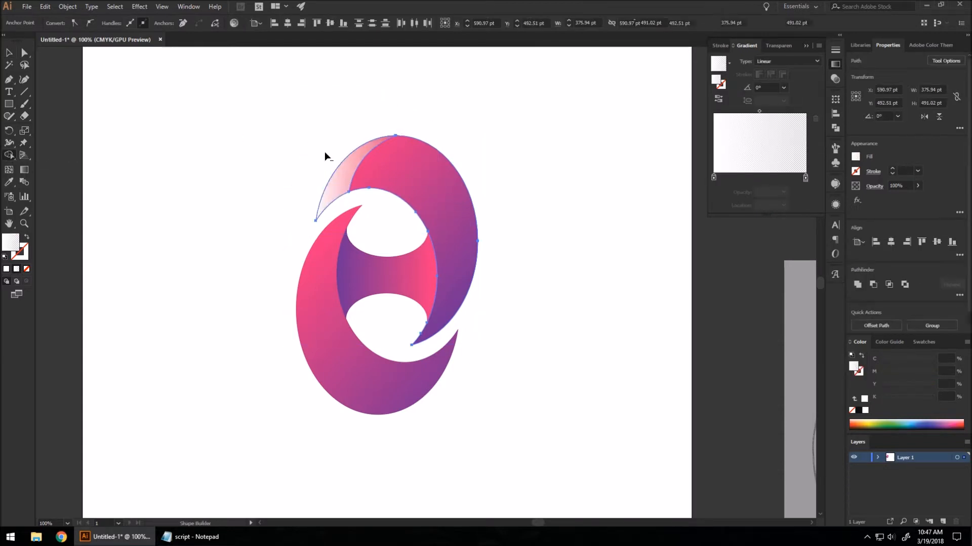
left_click(9, 53)
left_click(578, 173)
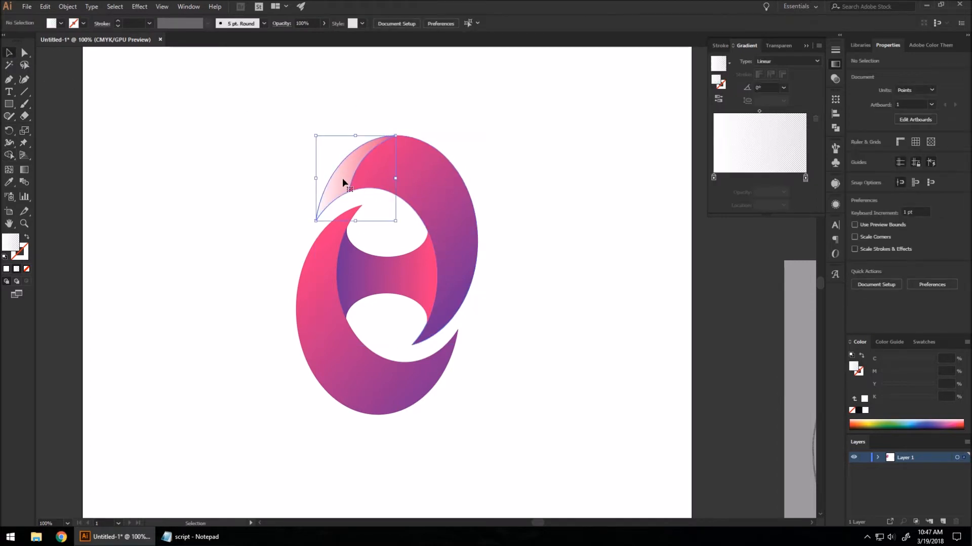
Redirect the upper highlight's gradient to about -74.5° so the white fades downward from its outer edge
left_click(343, 181)
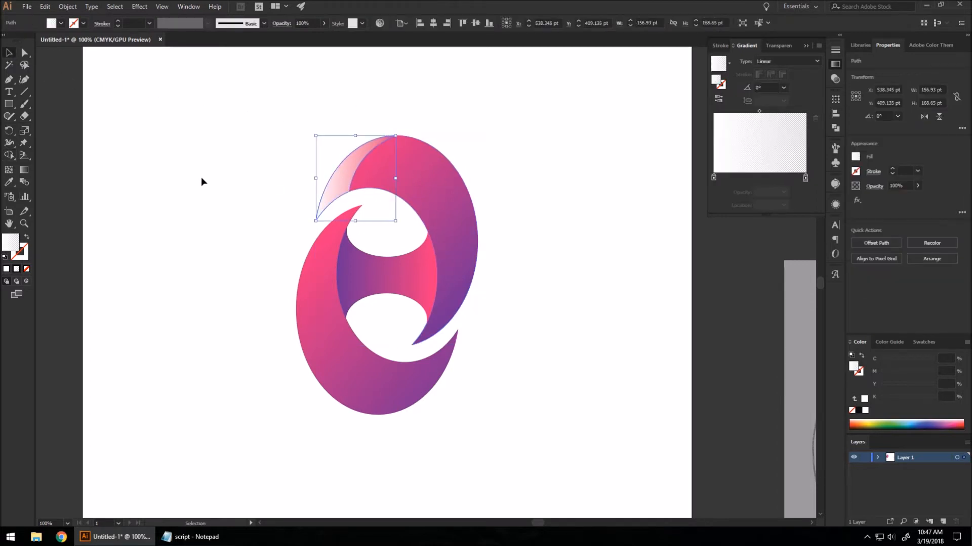
left_click(23, 170)
left_click_drag(350, 127, 360, 216)
left_click_drag(346, 143, 368, 224)
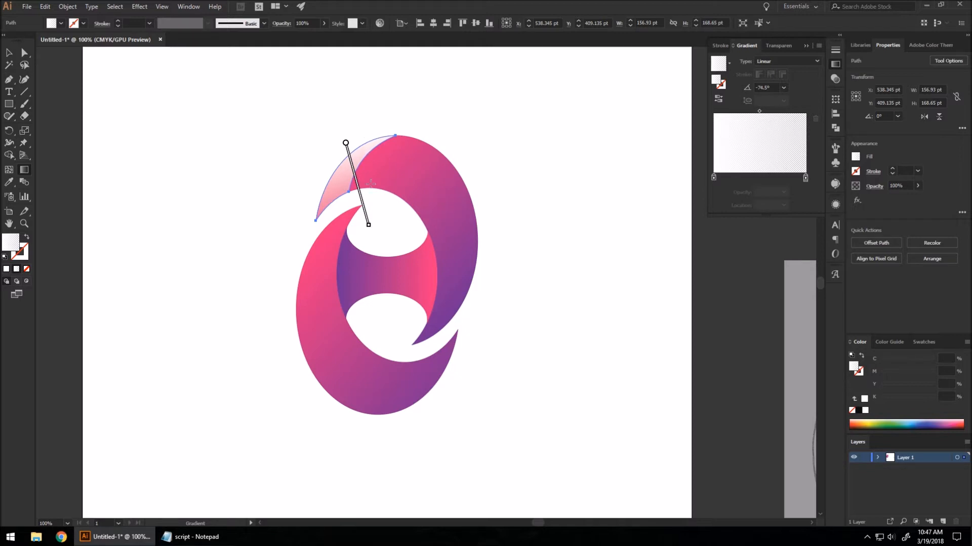
left_click(9, 52)
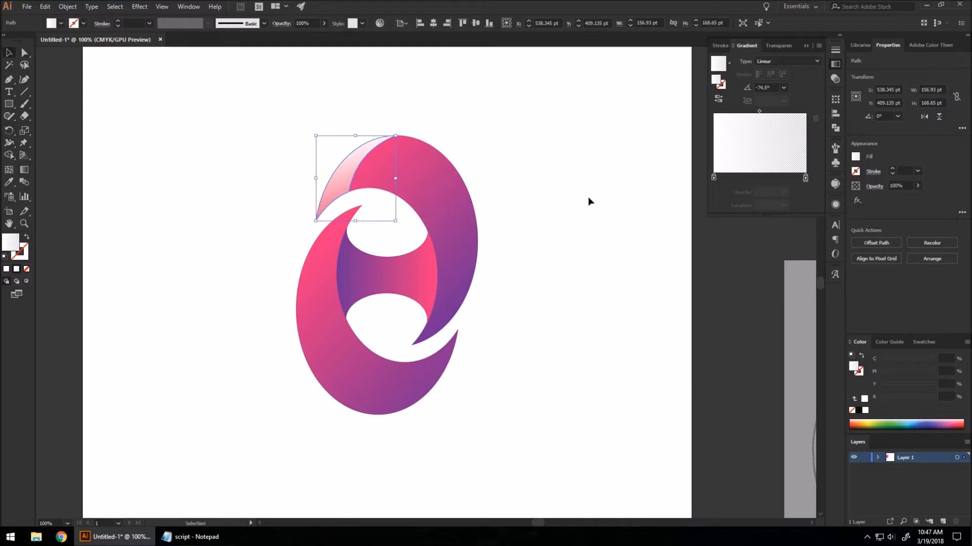
left_click(507, 194)
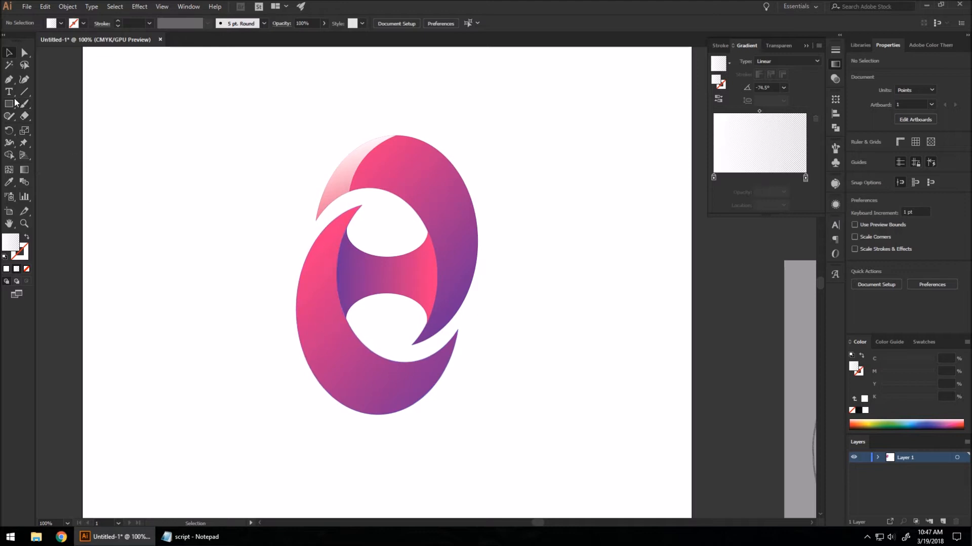
Draw a closed Pen shape over the lower crescent's upper-left edge, curving its inner side and running straight segments around the outside
left_click(8, 80)
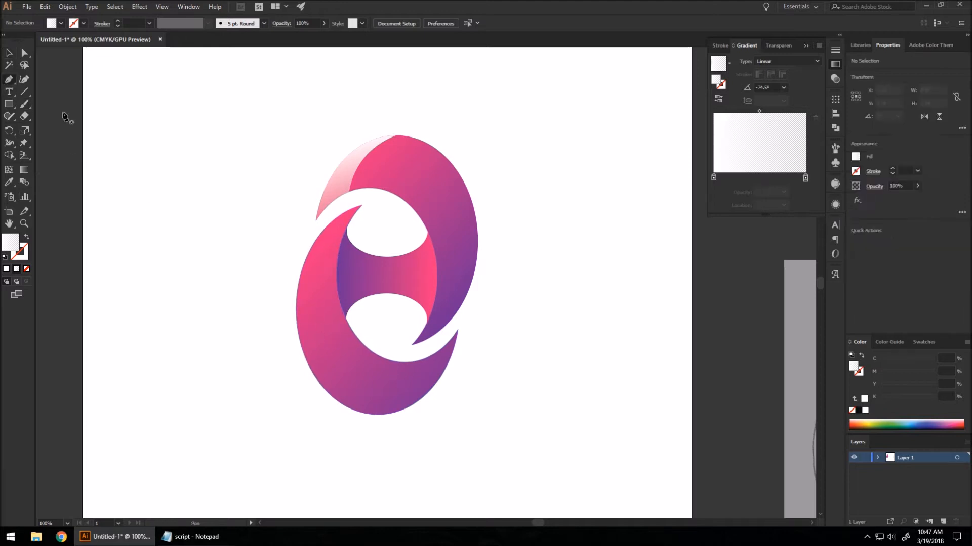
left_click(295, 374)
left_click_drag(377, 218, 471, 184)
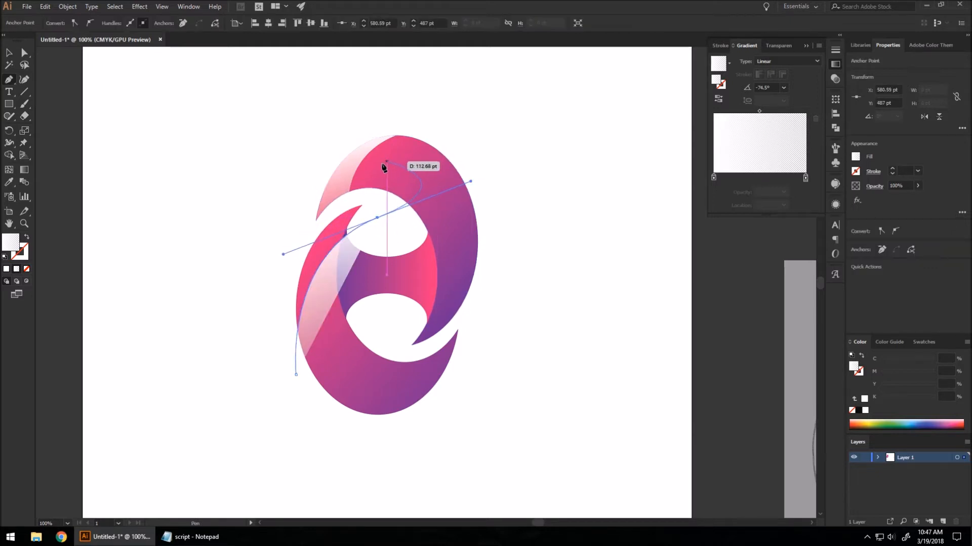
left_click(377, 218)
left_click(371, 200)
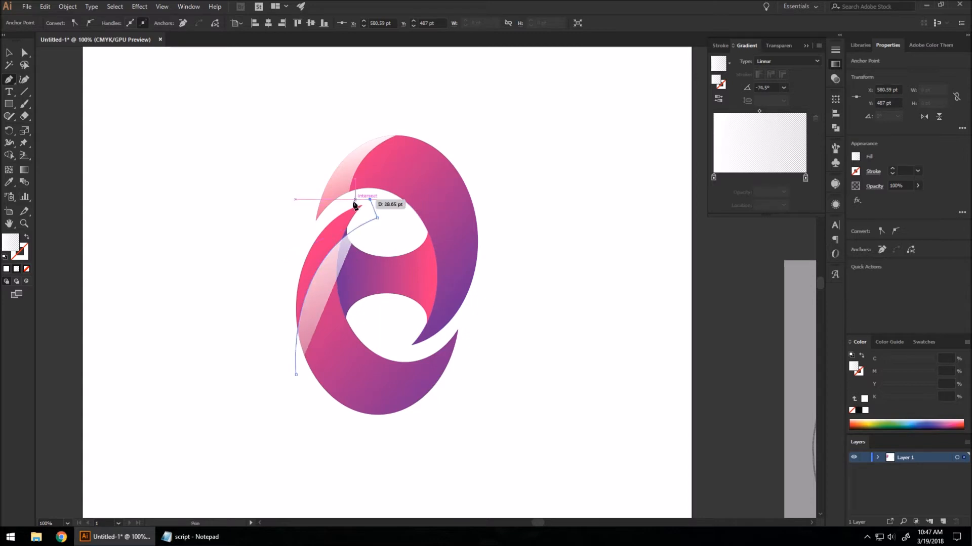
left_click(336, 210)
left_click(302, 247)
left_click(278, 322)
left_click(296, 374)
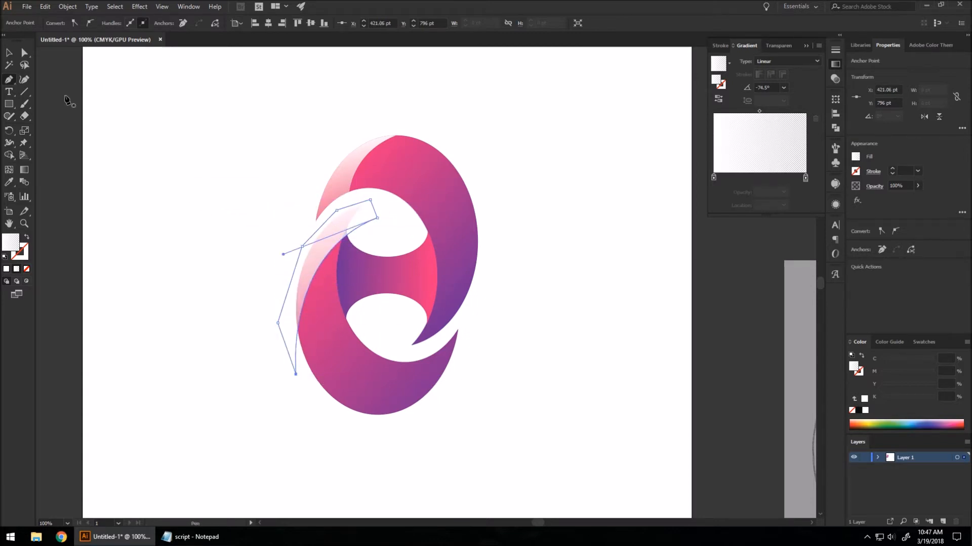
Remove the part of the second pen shape lying outside the lower crescent with the Shape Builder tool
left_click(9, 53)
left_click(393, 403, "shift")
key("shift+m")
left_click_drag(278, 286, 289, 315, "alt")
left_click(9, 53)
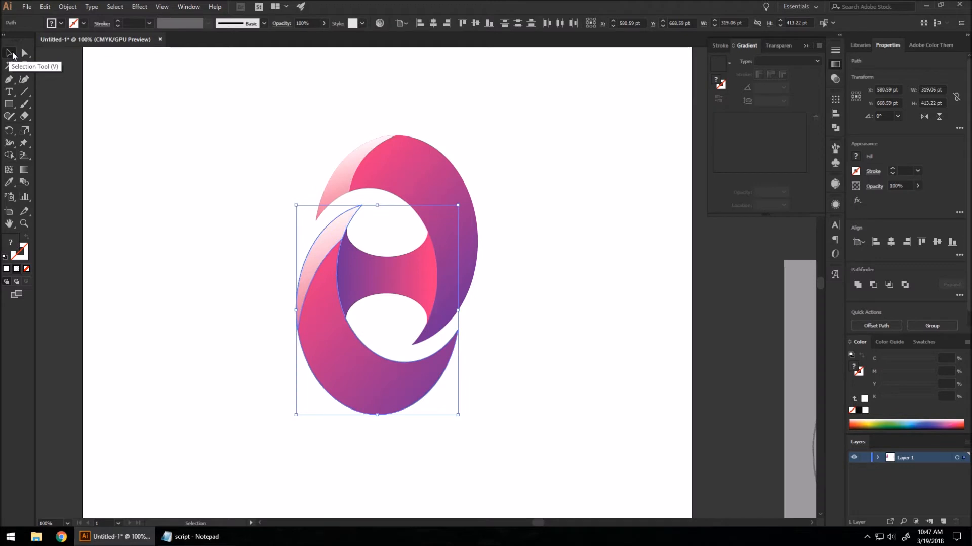
left_click(152, 269)
Redirect the lower highlight's gradient to about -71.7° so the white fades downward along the lower crescent
left_click(319, 253)
key("g")
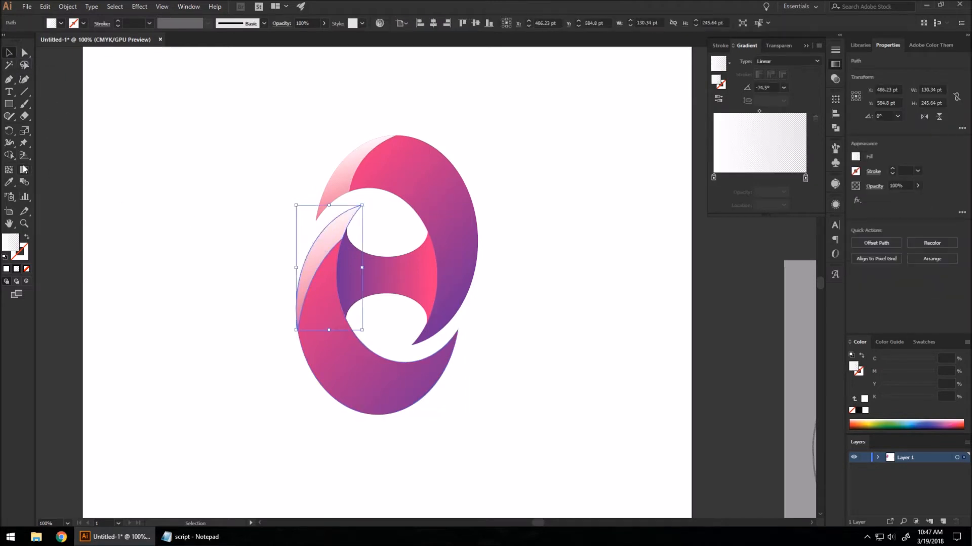
left_click_drag(333, 207, 324, 338)
left_click_drag(323, 223, 338, 319)
mouse_move(311, 213)
left_mouse_down()
mouse_move(325, 297)
mouse_move(346, 315)
left_mouse_up()
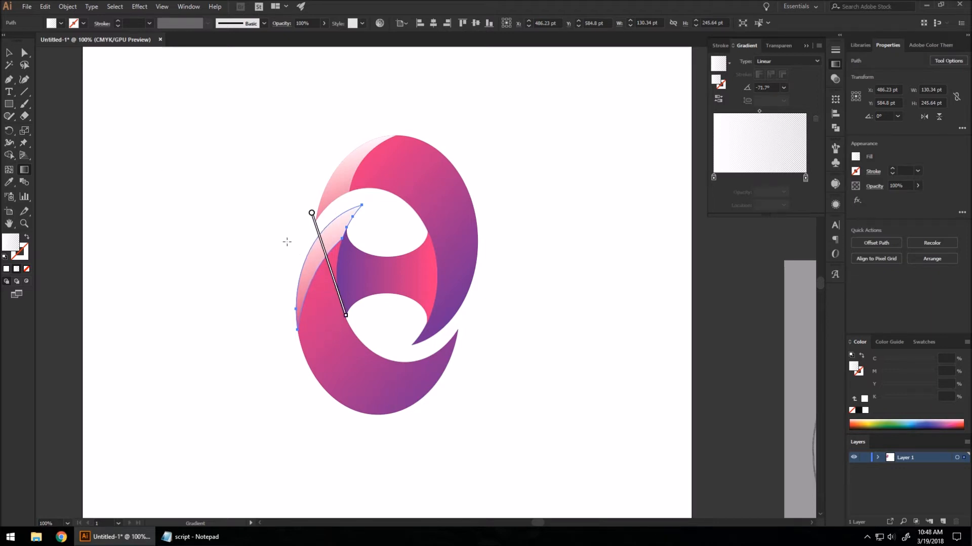
left_click(9, 52)
left_click(509, 307)
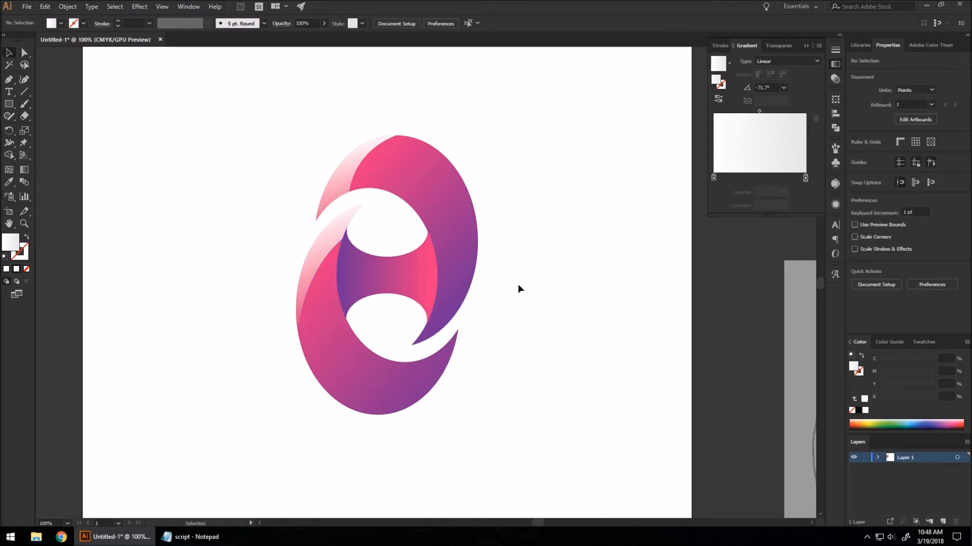
Draw a circle about 333 pt in diameter with the Ellipse tool, above and left of the logo, and fill it black
scroll(503, 197, "down", 1)
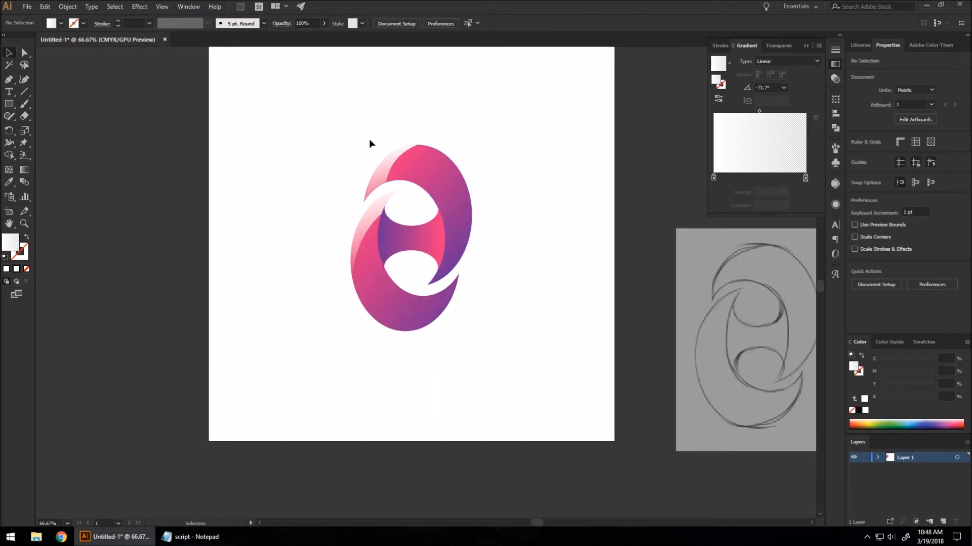
left_click(8, 104)
left_click(51, 128)
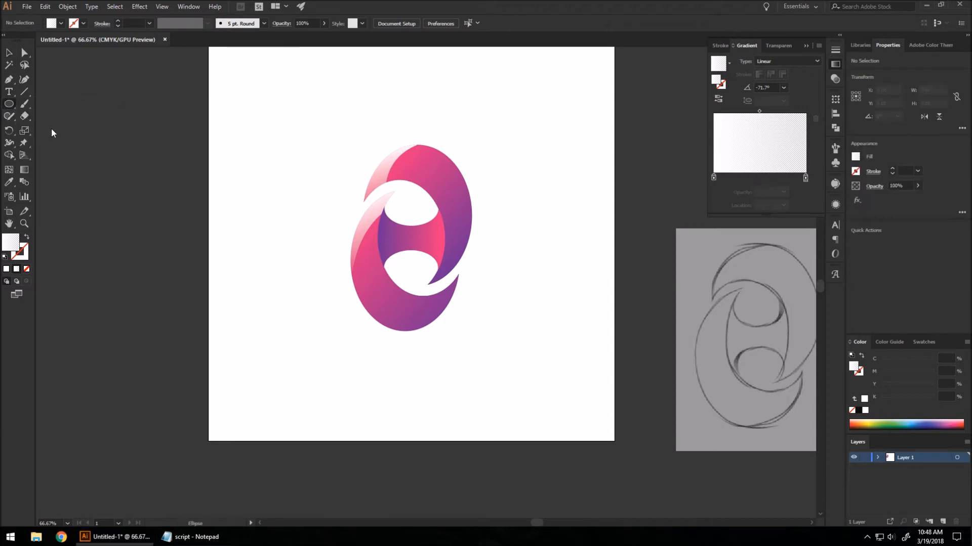
mouse_move(246, 83)
left_mouse_down()
mouse_move(329, 185)
mouse_move(360, 195)
left_mouse_up()
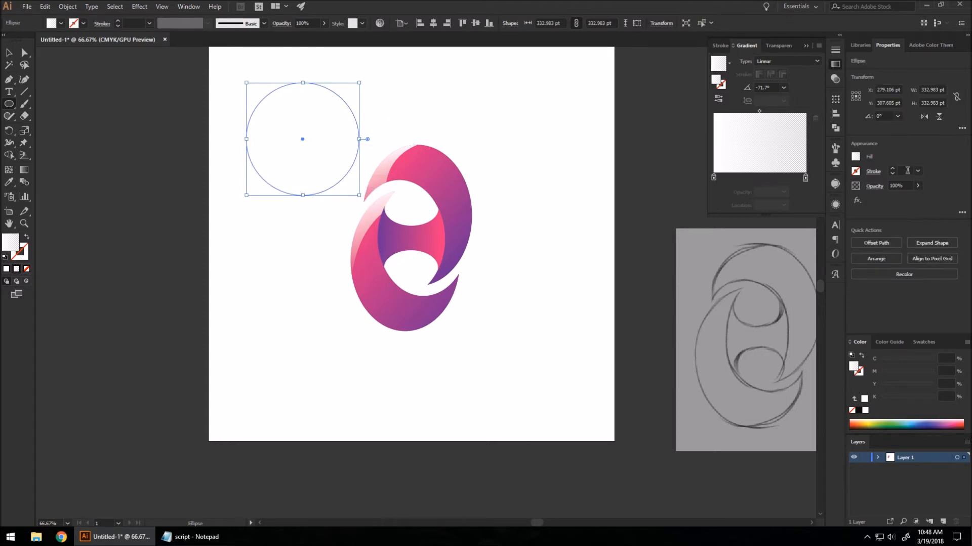
left_click(855, 157)
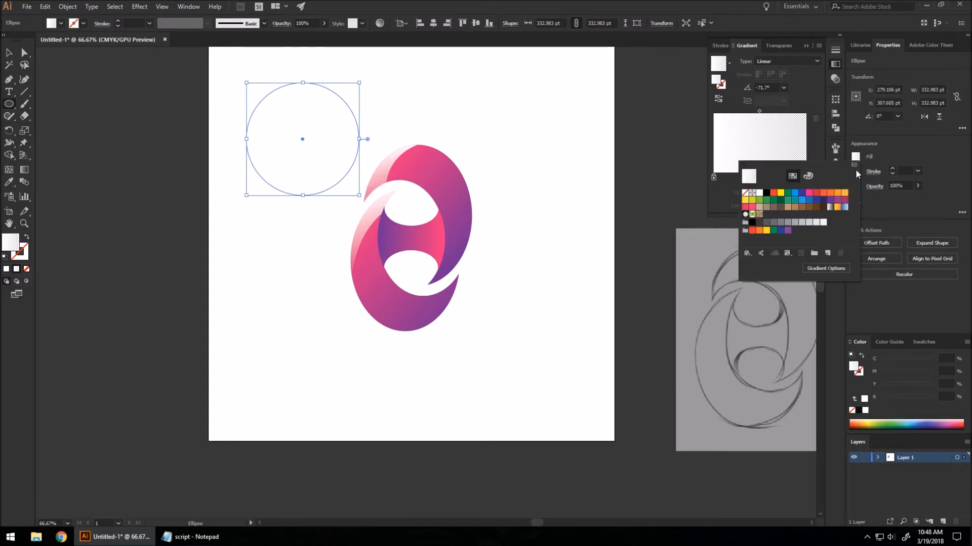
left_click(766, 195)
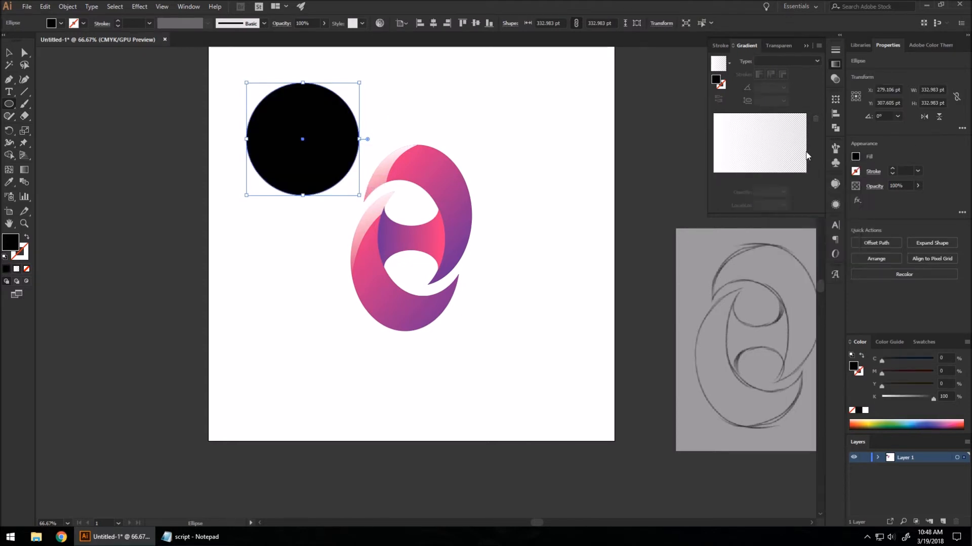
Apply the linear gradient to the circle and set its first stop to black, fading to the transparent end stop
left_click(737, 166)
double_click(714, 177)
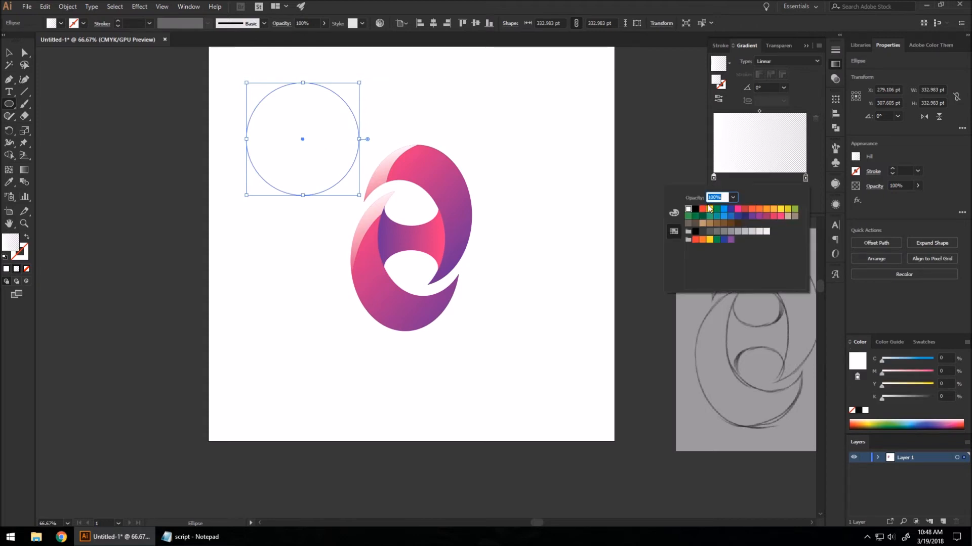
left_click(696, 210)
left_click(813, 176)
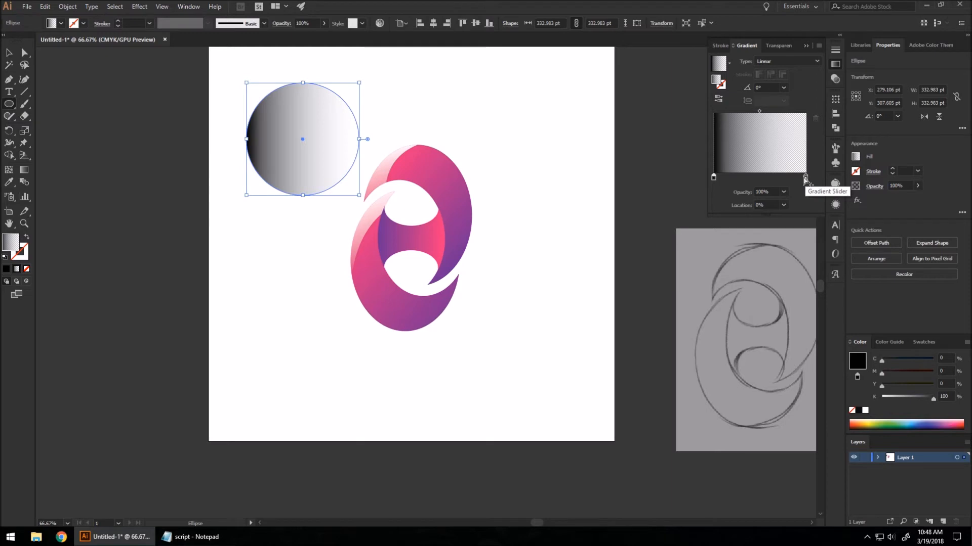
left_click(783, 191)
left_click(793, 201)
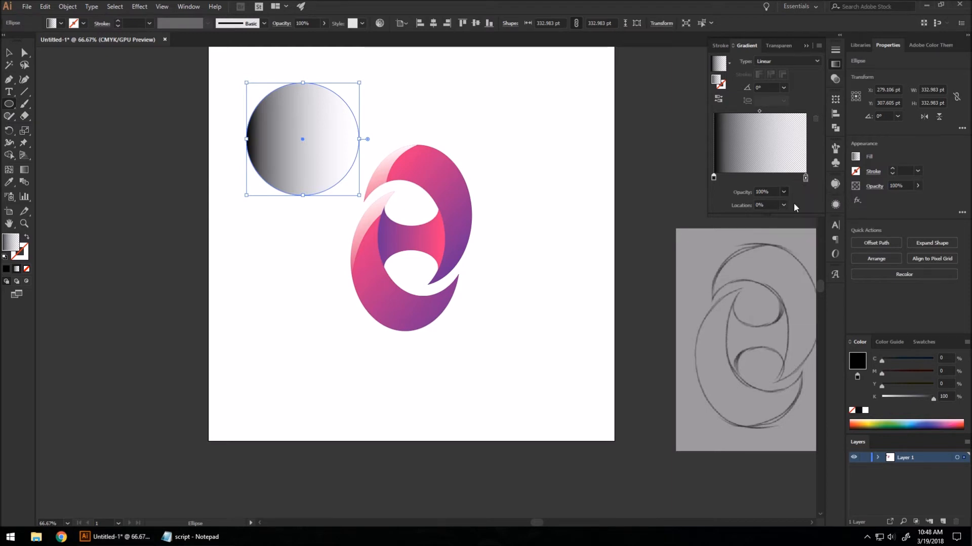
left_click(805, 178)
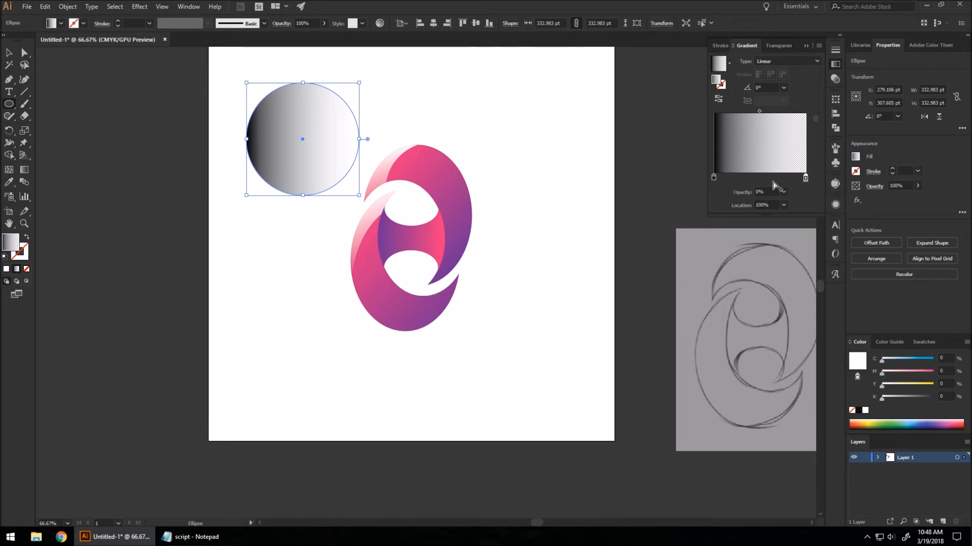
Change the circle's gradient type to Radial and set its centre stop to the 90% black grey swatch
left_click(786, 61)
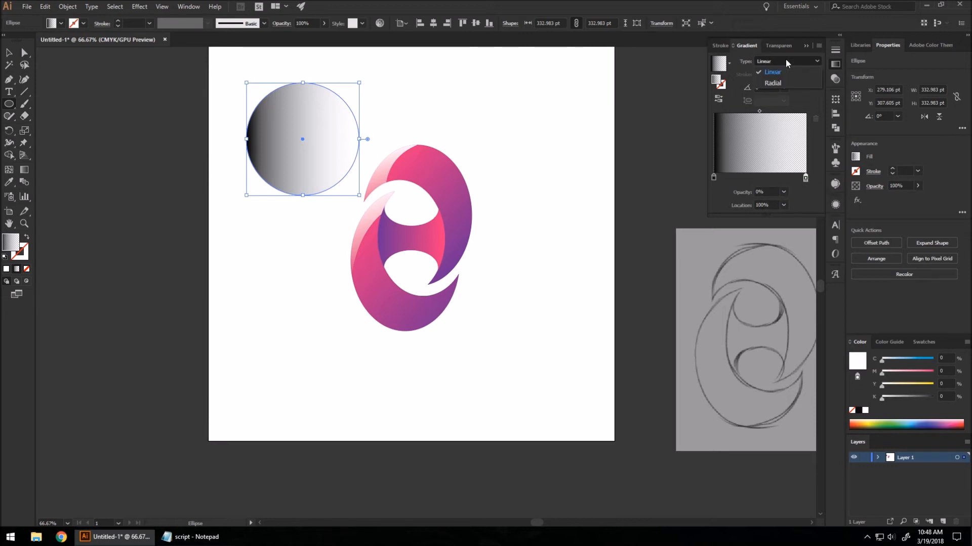
left_click(773, 83)
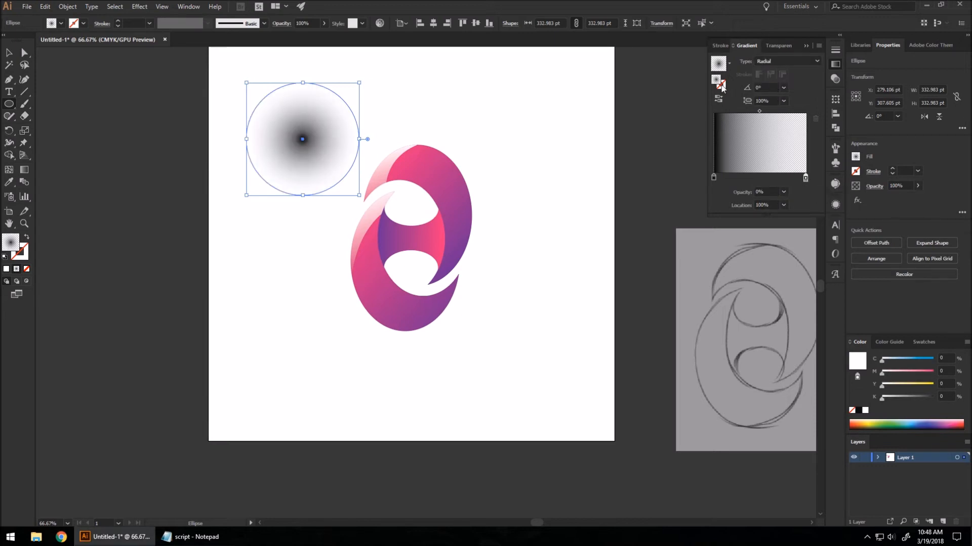
left_click_drag(302, 138, 177, 132)
double_click(714, 178)
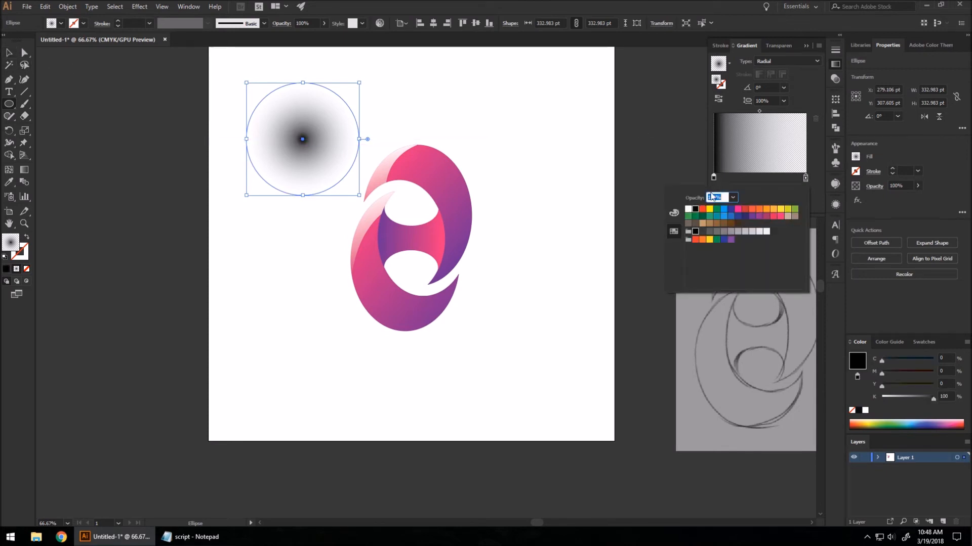
left_click(702, 231)
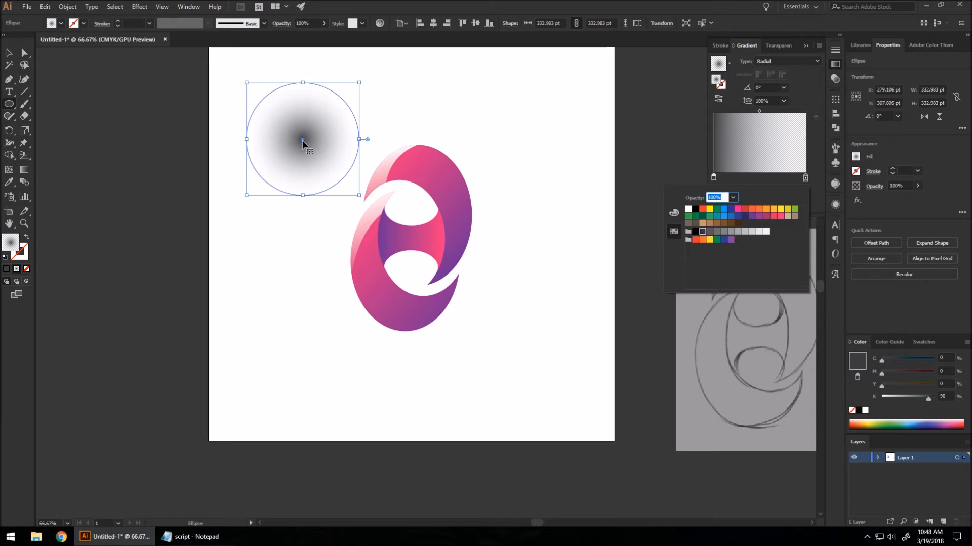
left_click(695, 232)
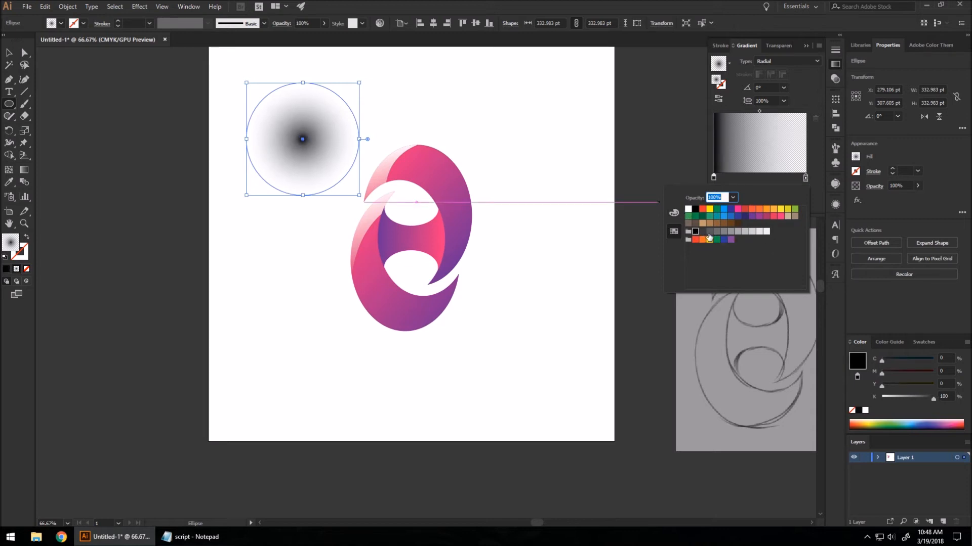
left_click(704, 233)
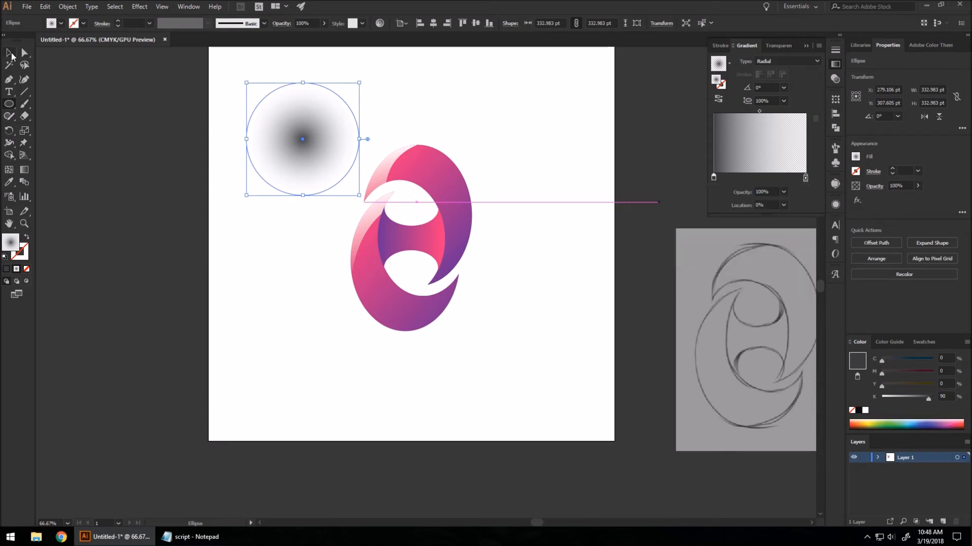
left_click(135, 152)
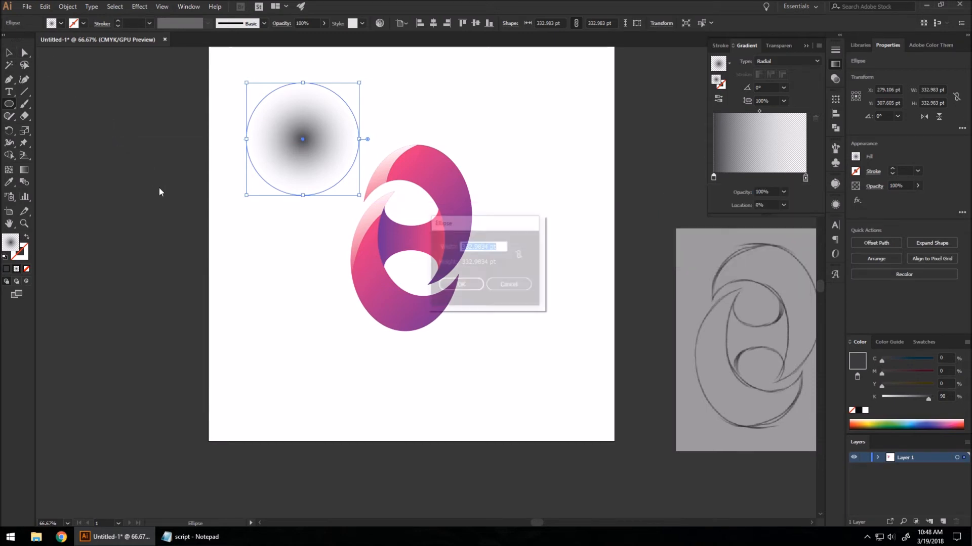
left_click(512, 284)
left_click(244, 229)
Flatten the gradient circle to about 39 pt high and centre it just below the logo as a shadow
left_click_drag(290, 156, 418, 358)
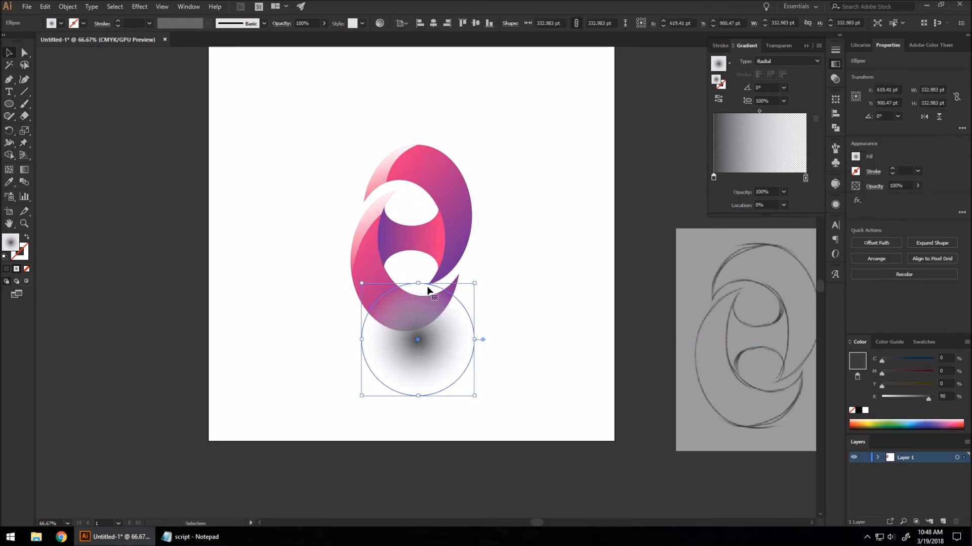
left_click_drag(418, 283, 416, 384)
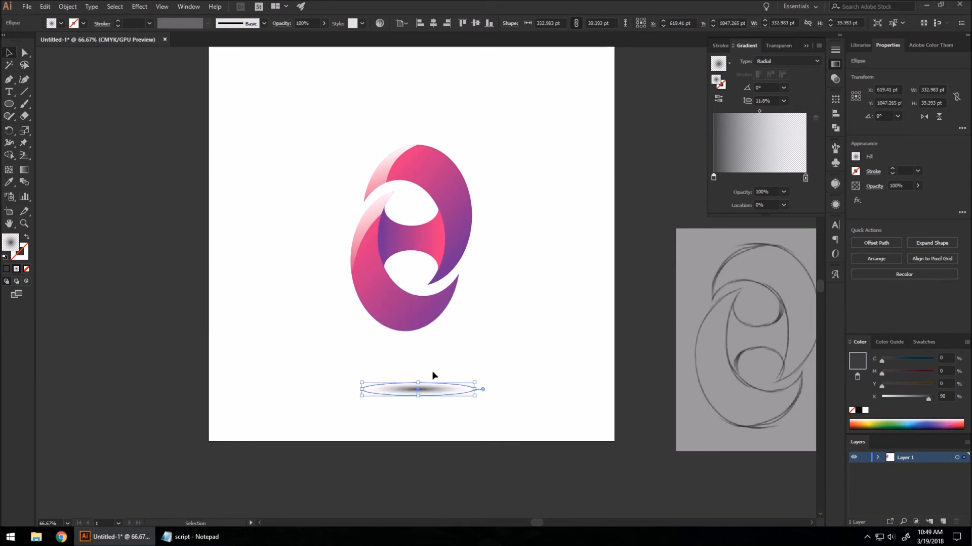
left_click_drag(434, 395, 427, 358)
left_click(476, 398)
left_click(429, 350)
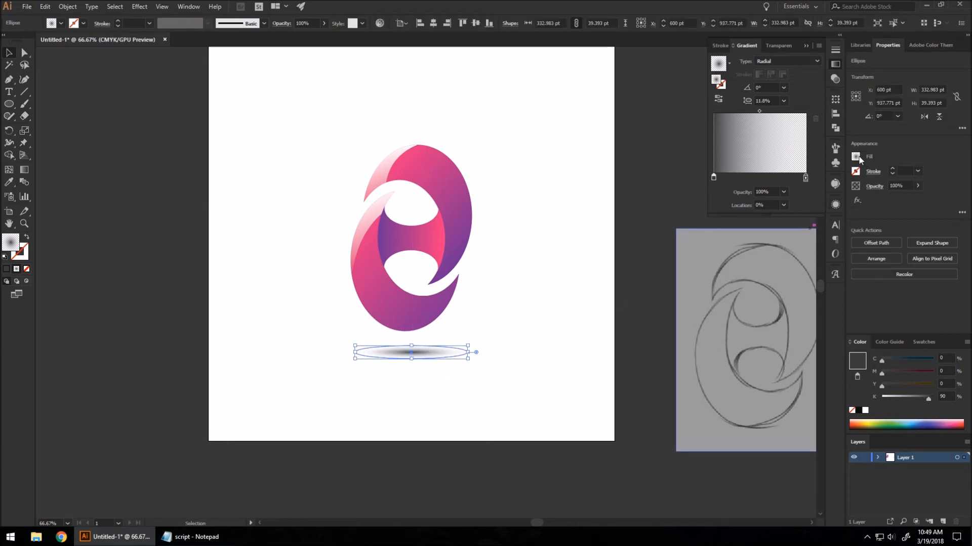
Recolour the shadow ellipse's centre gradient stop to purple (C 75, M 100) and move the ellipse slightly closer to the logo
left_click(859, 160)
left_click(904, 150)
double_click(713, 177)
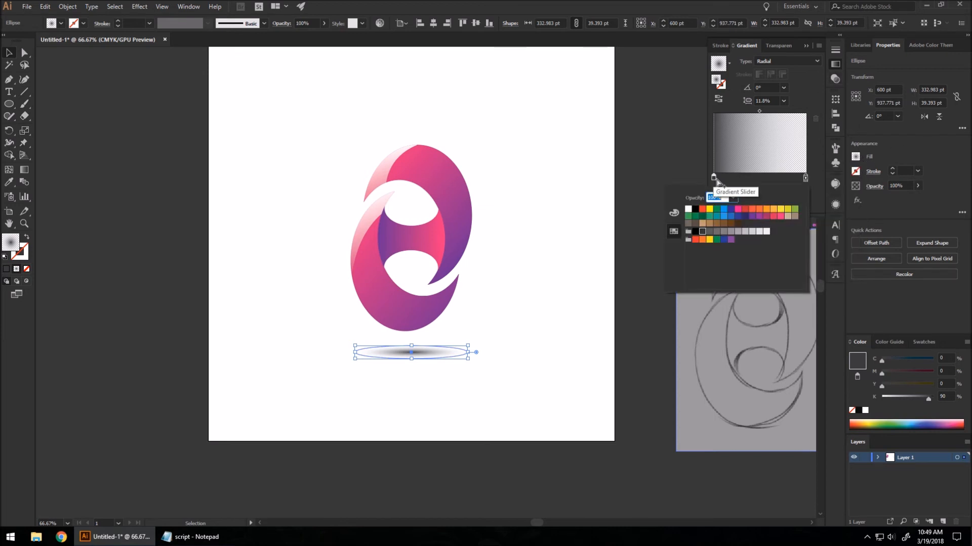
left_click(753, 217)
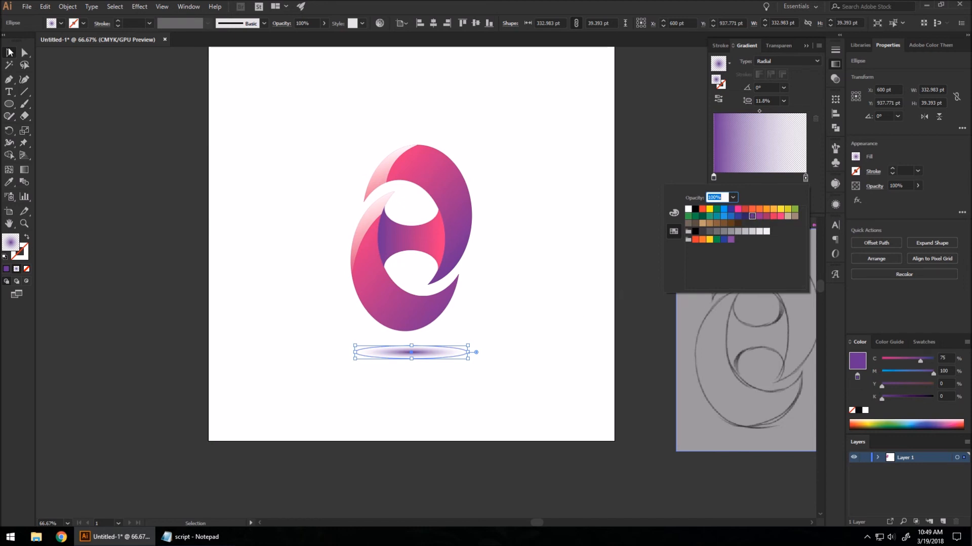
left_click(399, 396)
left_click(399, 397)
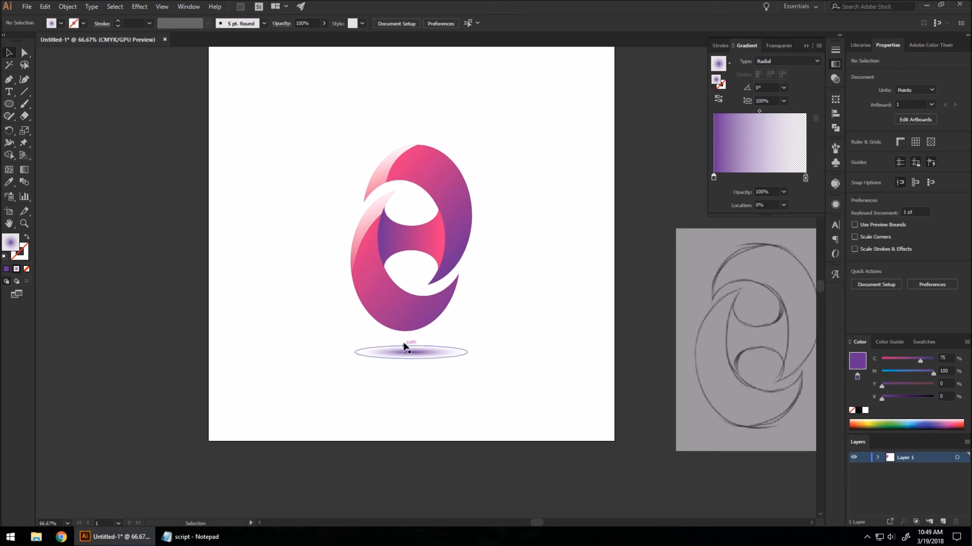
mouse_move(413, 356)
left_mouse_down()
mouse_move(406, 349)
mouse_move(411, 354)
left_mouse_up()
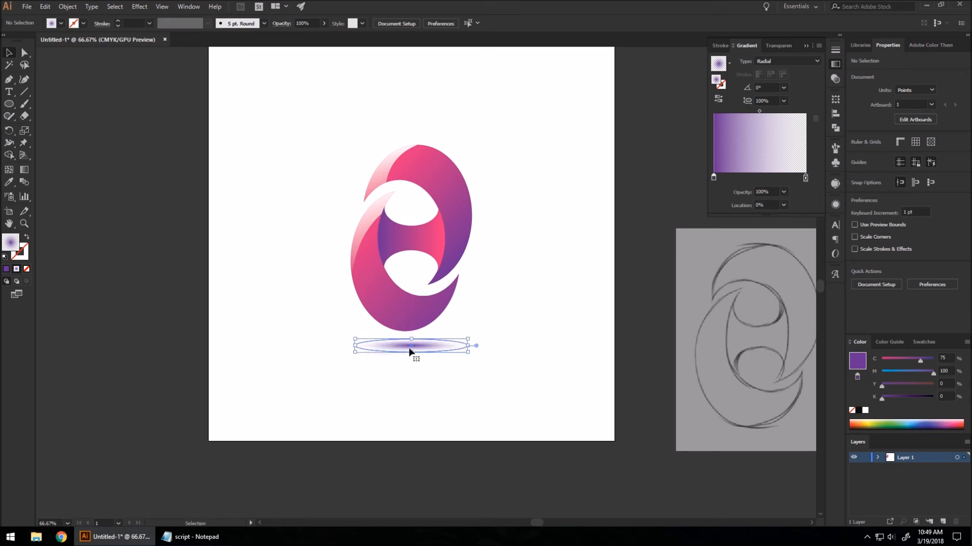
Group all the logo shapes with the shadow ellipse and centre the group vertically on the artboard
left_click_drag(382, 259, 348, 107)
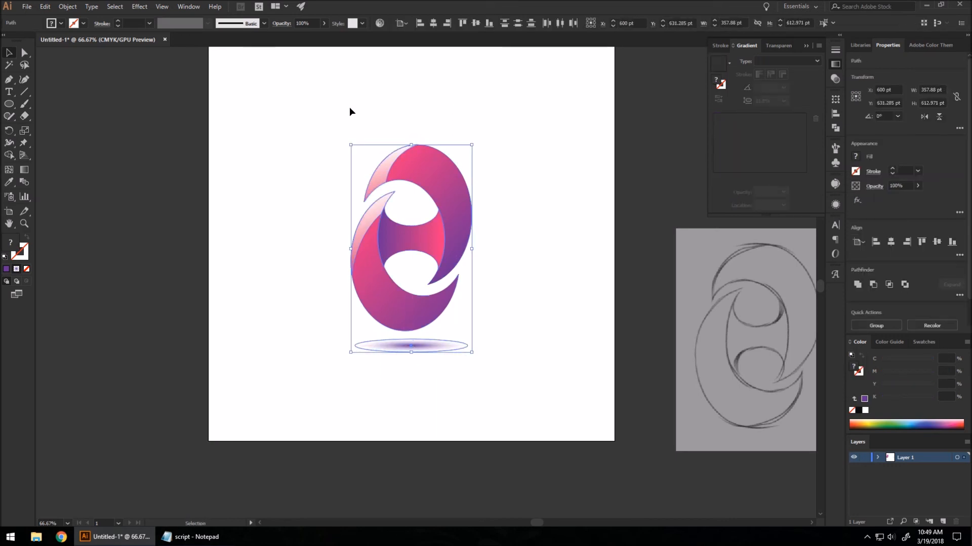
key("ctrl+g")
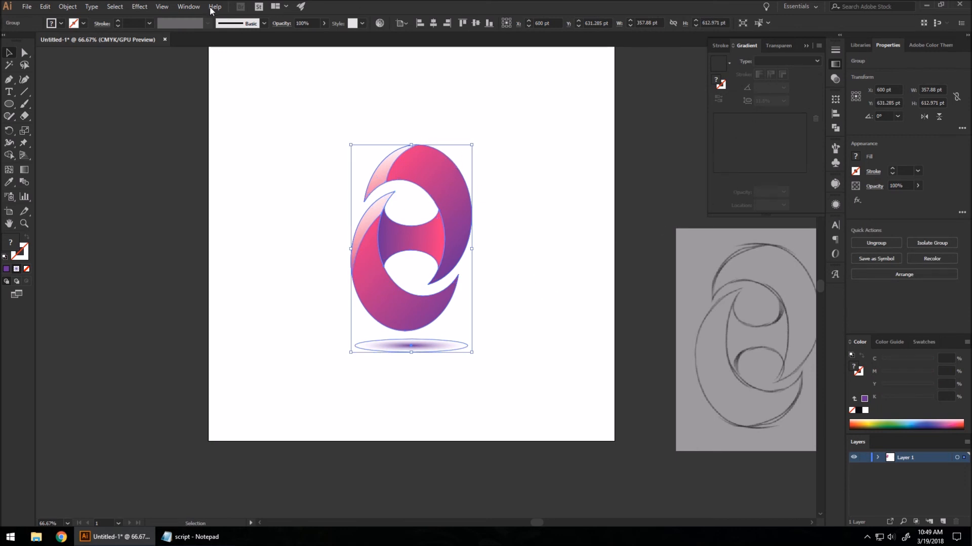
left_click(478, 23)
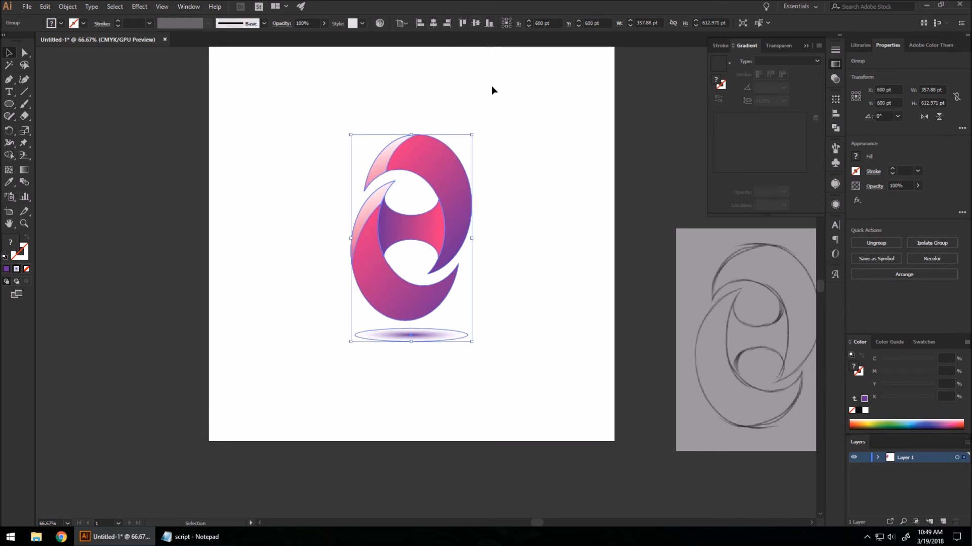
left_click(505, 332)
left_click_drag(445, 367, 405, 336)
left_click(426, 336)
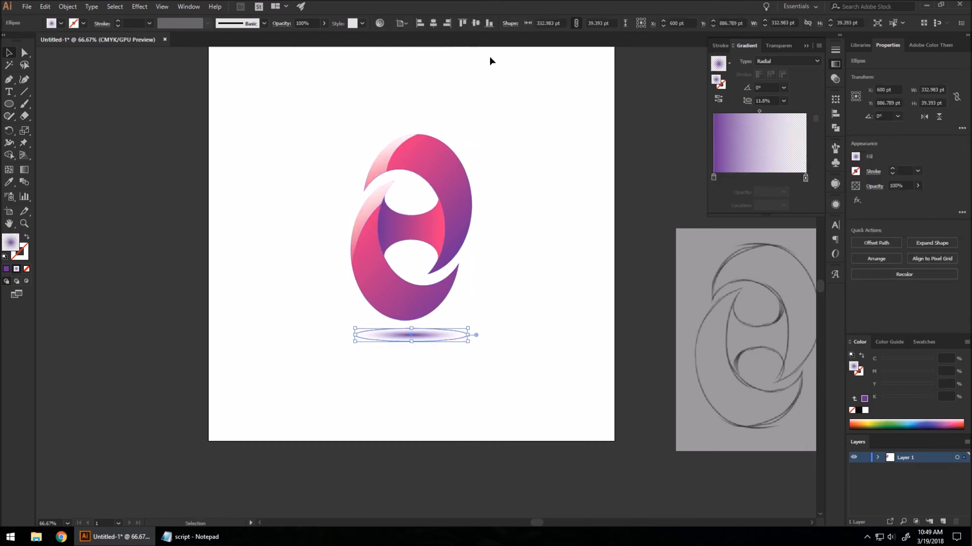
left_click_drag(469, 383, 407, 141)
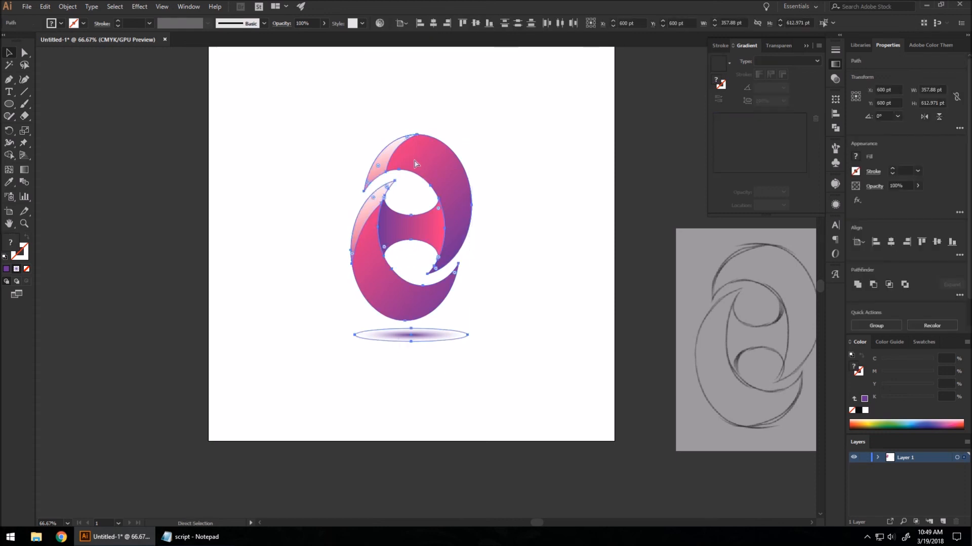
left_click(527, 335)
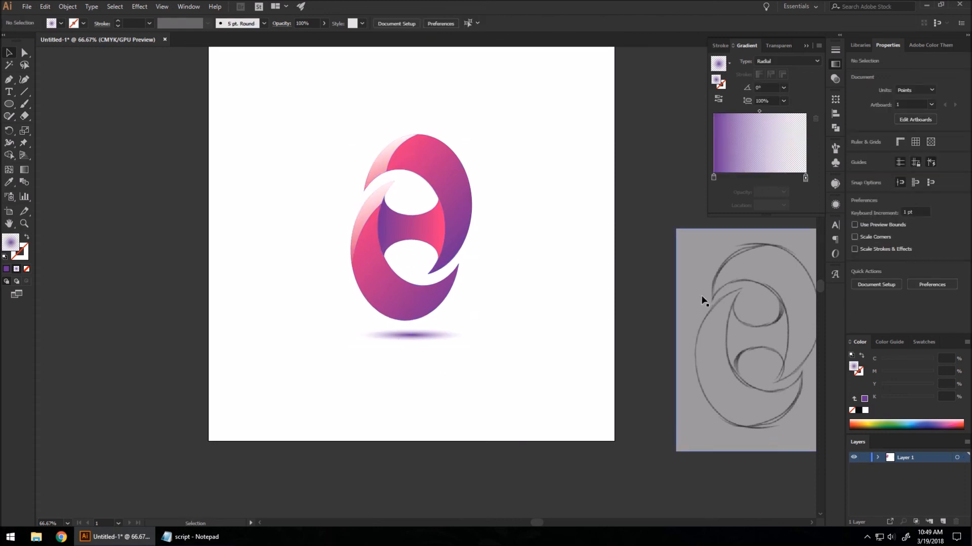